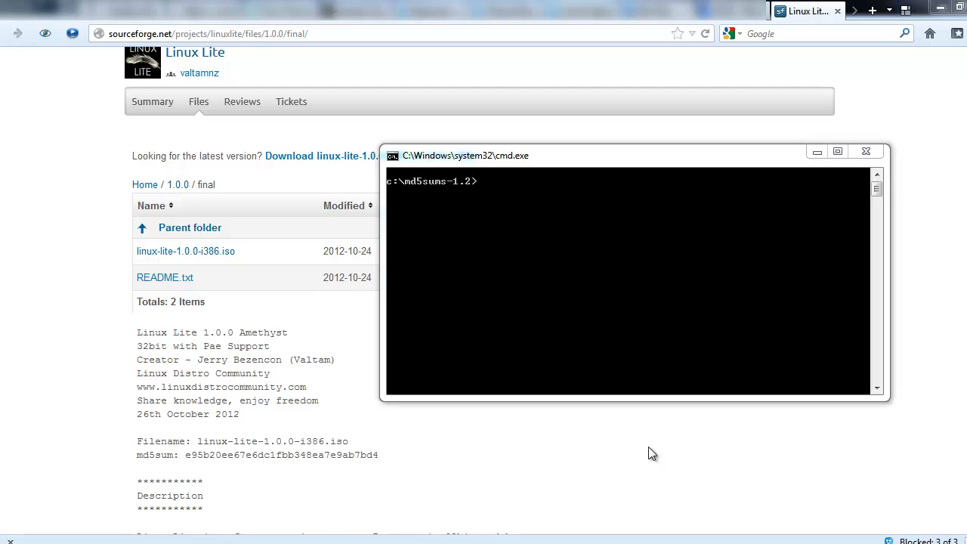
# - Compute the MD5 checksum of linux-lite-1.0.0-i386.iso with md5sums.exe in the command prompt
pyautogui.click(569, 215)
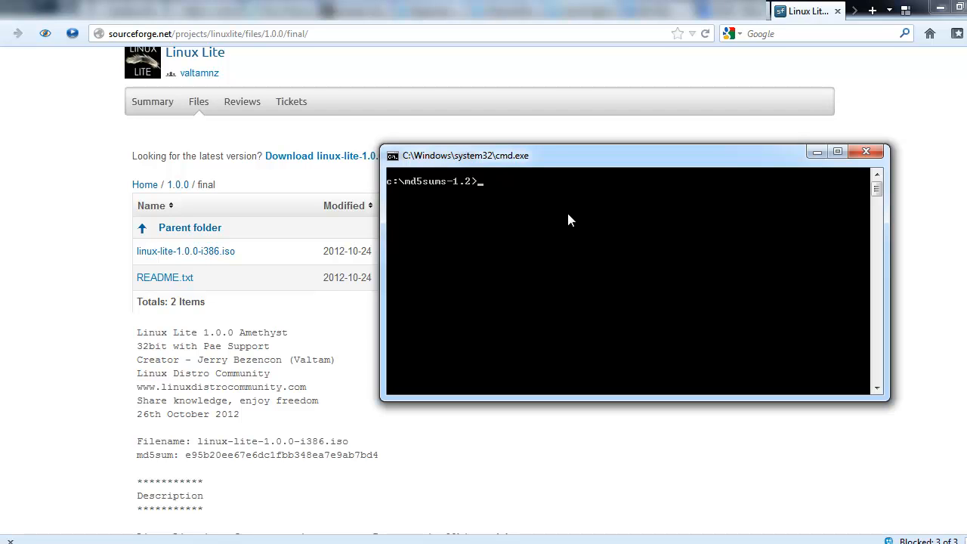
pyautogui.write('md5sums.exe linux-lite-1.0.0-i386.iso')
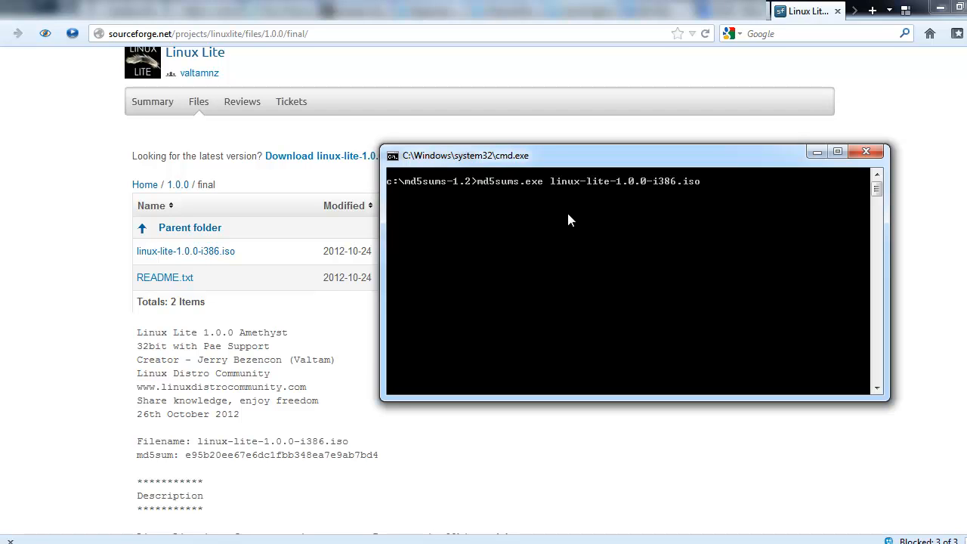
pyautogui.write(' >>')
pyautogui.press('Return')
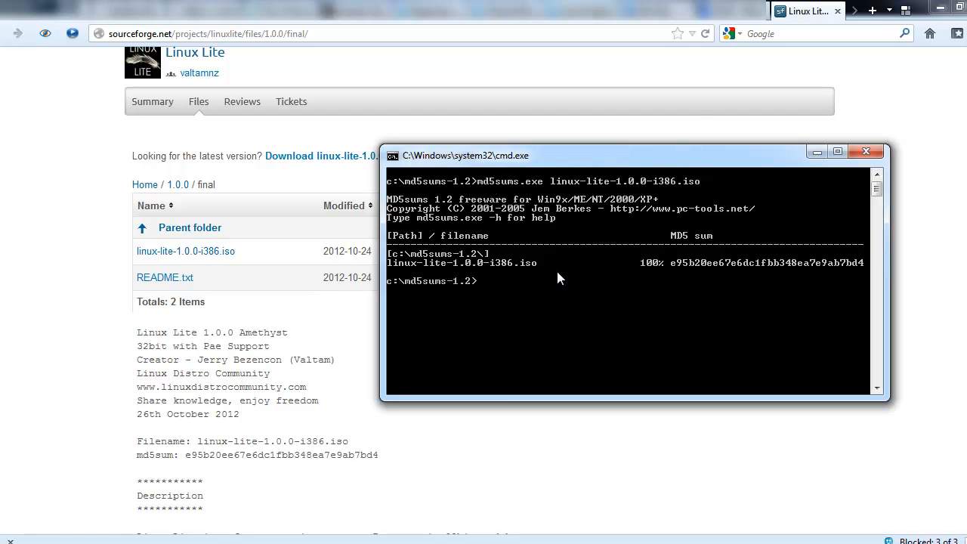
# - Mark the computed MD5 sum of the ISO in the command output and copy it
pyautogui.rightClick(678, 259)
pyautogui.click(688, 269)
pyautogui.moveTo(671, 265); pyautogui.dragTo(866, 265)
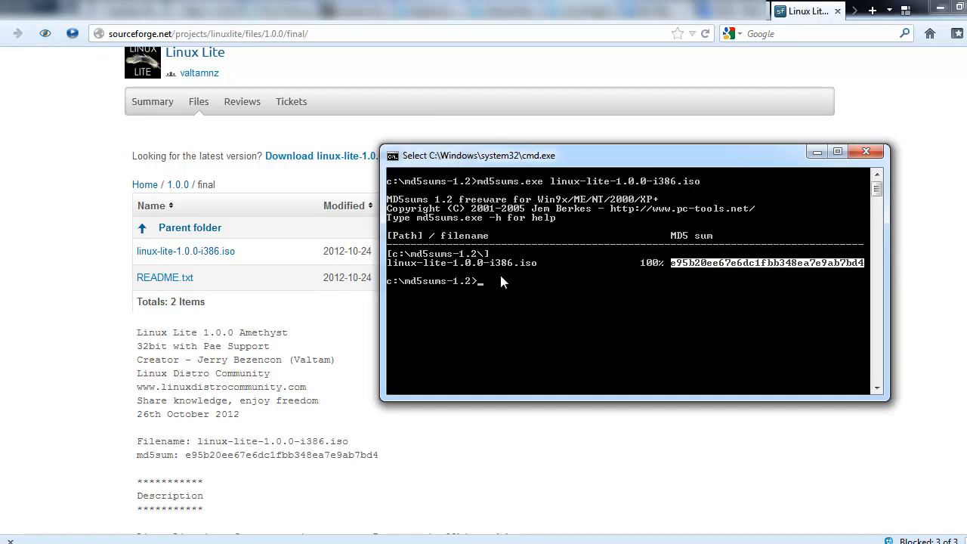
pyautogui.press('Return')
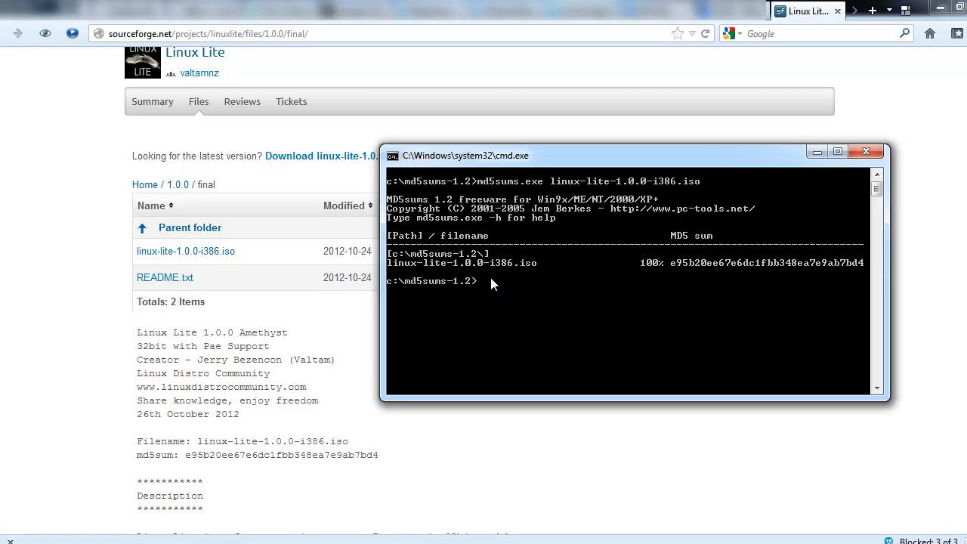
pyautogui.rightClick(696, 270)
pyautogui.click(702, 277)
pyautogui.moveTo(671, 264); pyautogui.dragTo(854, 266)
pyautogui.press('Return')
pyautogui.rightClick(682, 262)
pyautogui.click(706, 274)
pyautogui.moveTo(670, 263); pyautogui.dragTo(865, 271)
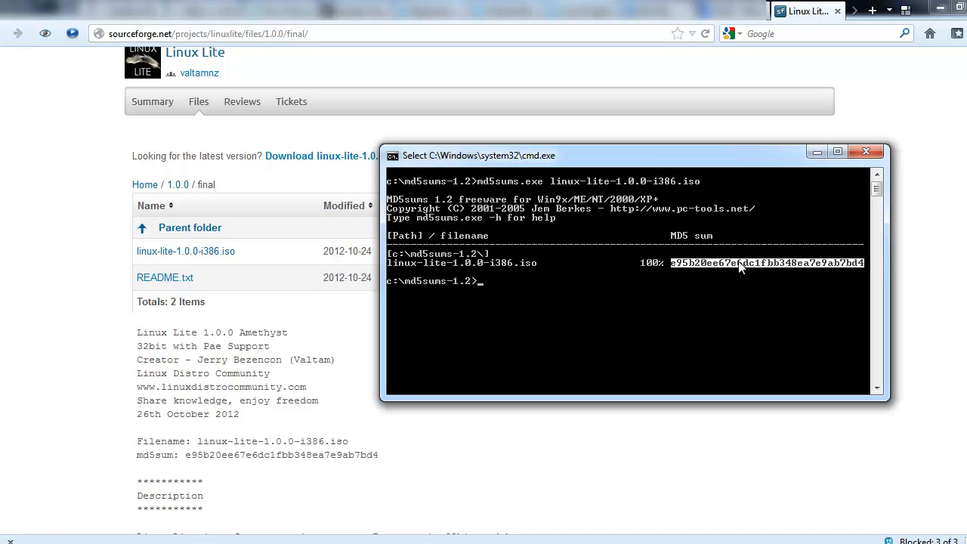
pyautogui.press('Return')
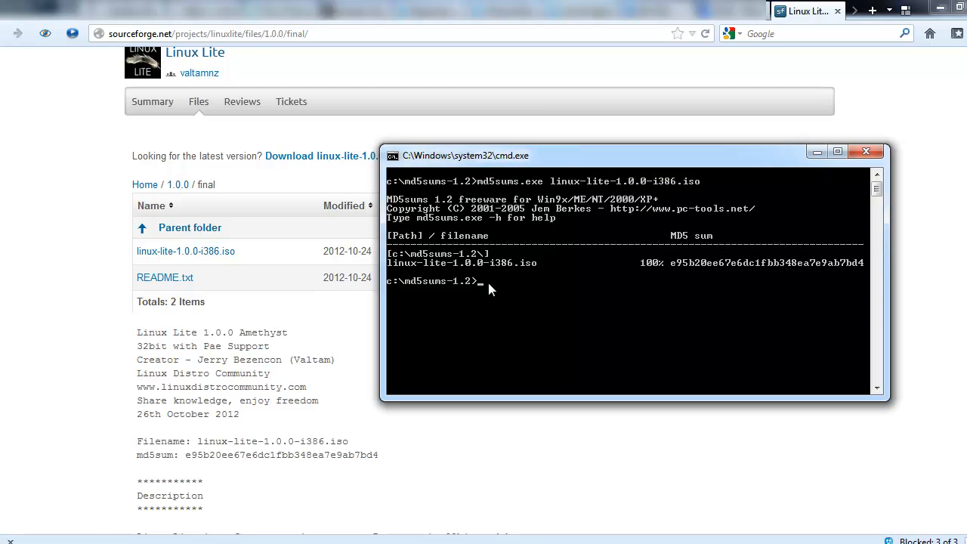
# - Write the copied checksum into a new file named md5linuxlite using echo with the > redirect
pyautogui.write('echo')
pyautogui.rightClick(512, 282)
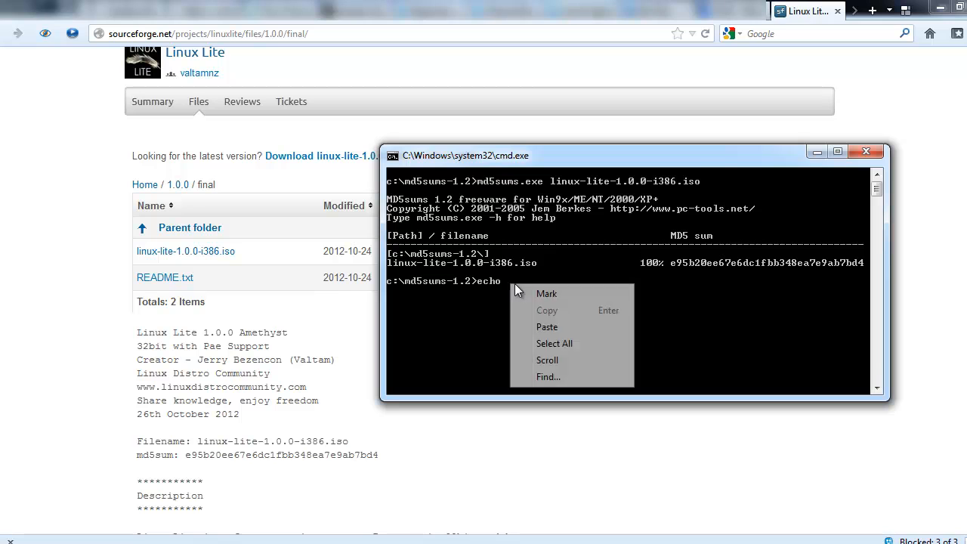
pyautogui.click(541, 325)
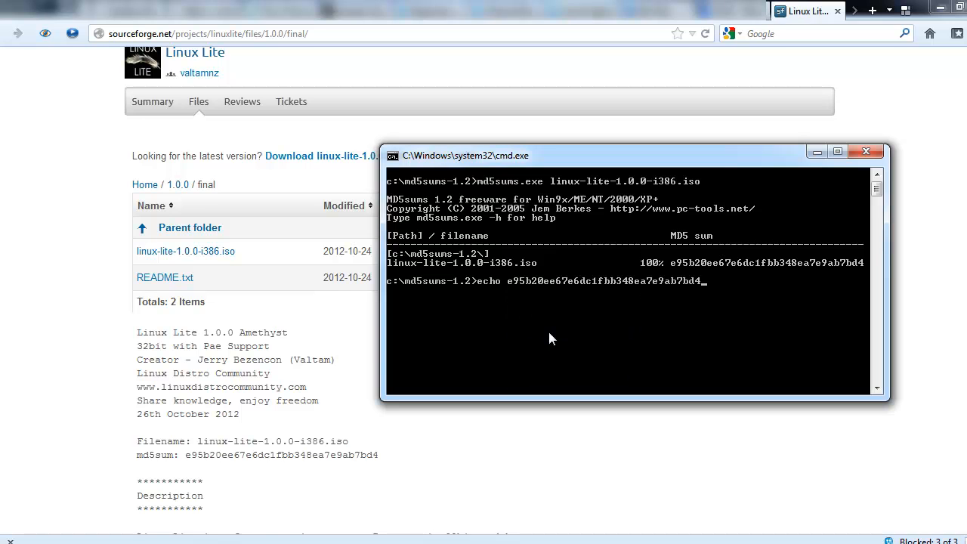
pyautogui.write('> md5linuxlinte')
pyautogui.press('Return')
# - Copy the published md5sum value from the Linux Lite release notes on the SourceForge page
pyautogui.moveTo(184, 455); pyautogui.dragTo(351, 455)
pyautogui.rightClick(352, 455)
pyautogui.click(405, 320)
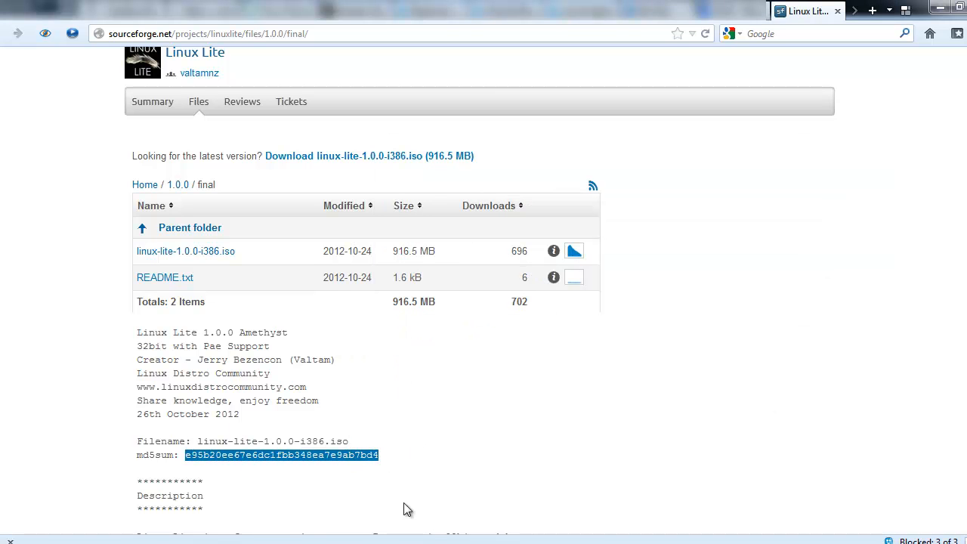
# - Back in the command prompt, append the published checksum to md5linuxlite using echo with the >> redirect
pyautogui.hotkey('alt', 'Tab')
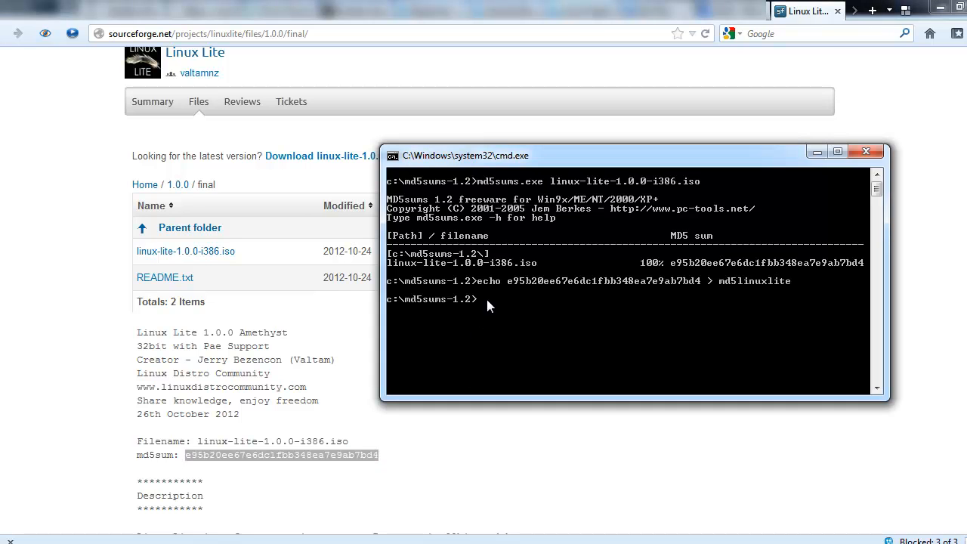
pyautogui.write('echo')
pyautogui.rightClick(492, 303)
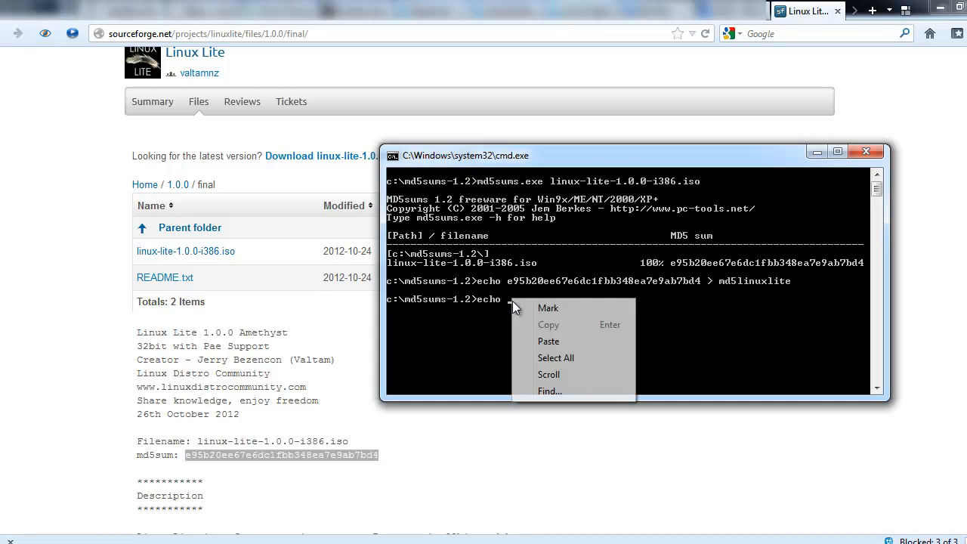
pyautogui.click(532, 342)
pyautogui.write('>> md5linuxlite')
pyautogui.press('Return')
# - Print the contents of md5linuxlite to compare both checksums, and close the command prompt
pyautogui.write('type md5linuxlite')
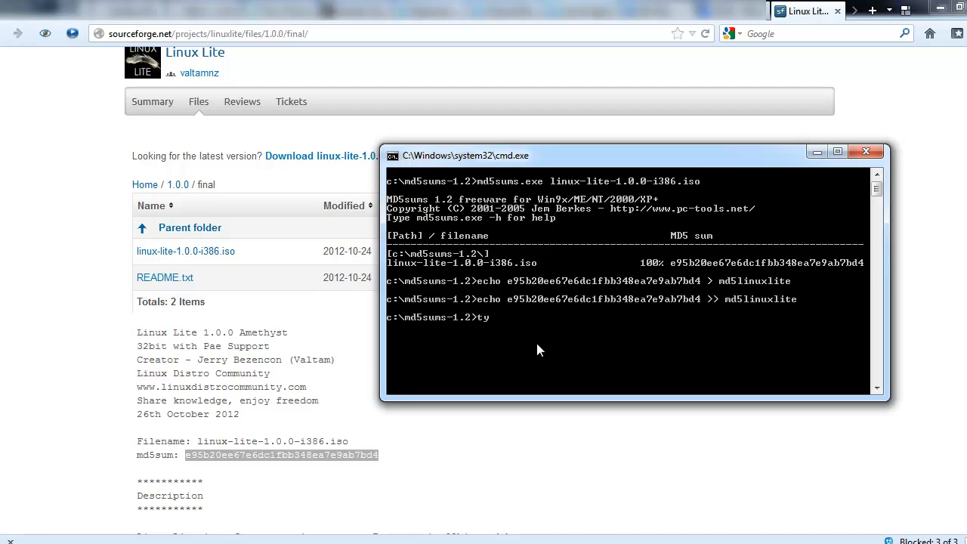
pyautogui.press('Return')
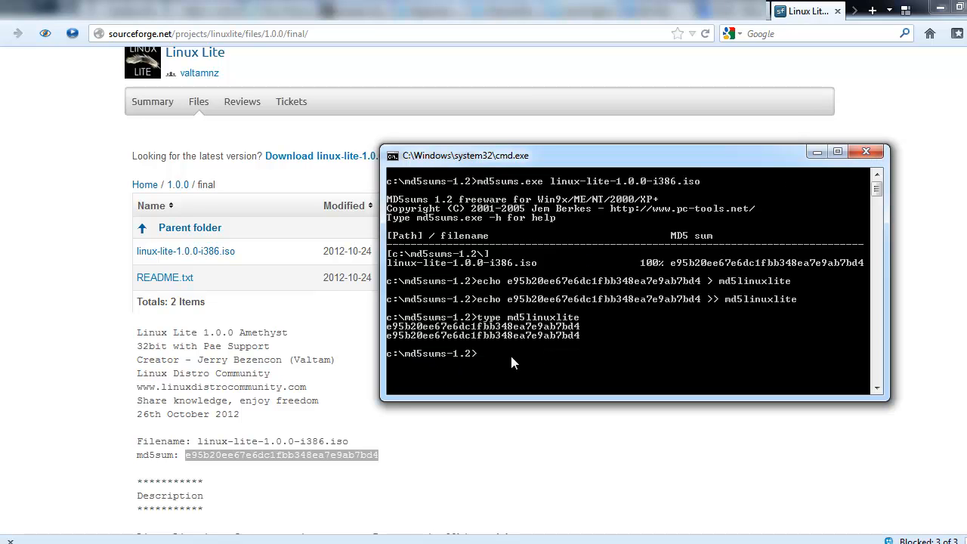
pyautogui.click(866, 151)
pyautogui.click(447, 384)
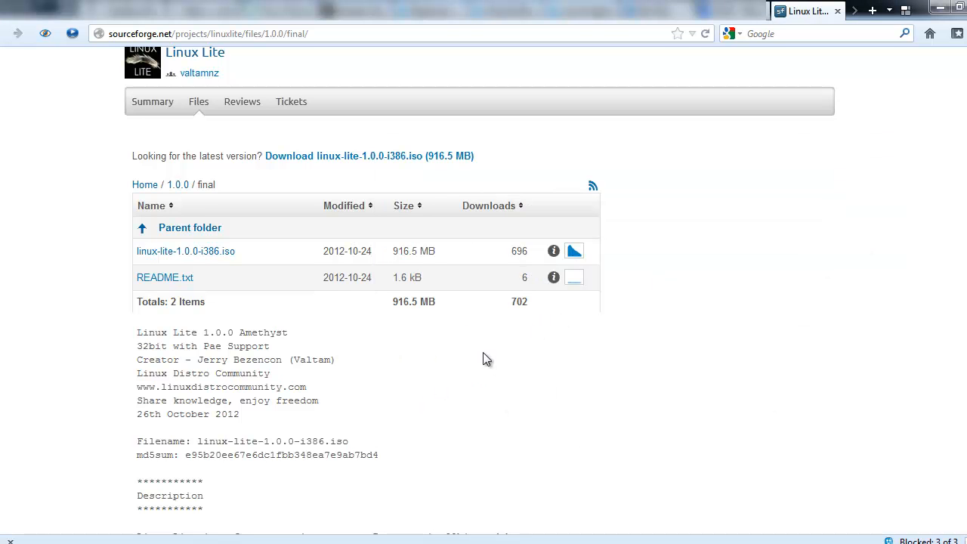
# - Read the release notes' website address and the Description section on 32bit, pae support and 64bit plans
pyautogui.scroll(-2, 487, 348)
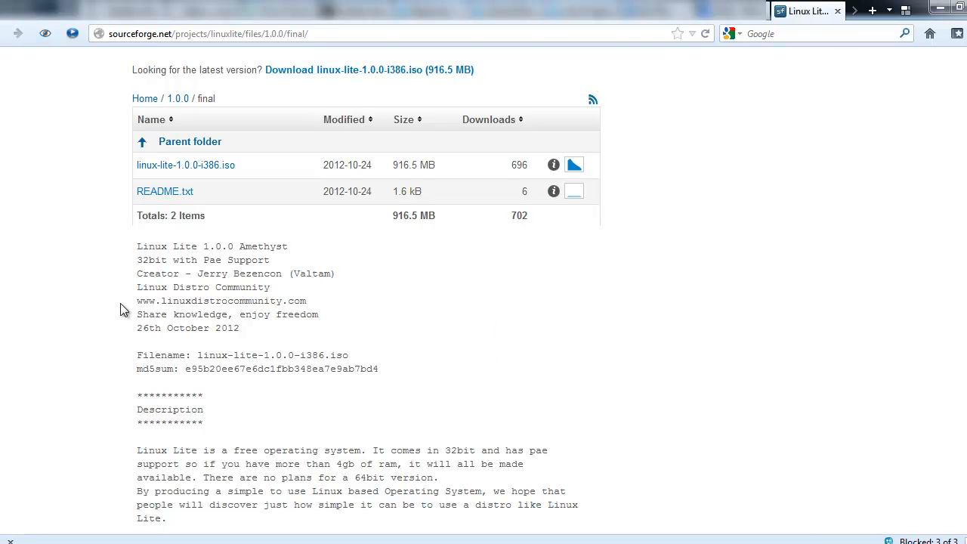
pyautogui.moveTo(123, 300); pyautogui.dragTo(301, 300)
pyautogui.click(314, 300)
pyautogui.moveTo(178, 301); pyautogui.dragTo(307, 301)
pyautogui.click(389, 306)
pyautogui.scroll(-4, 531, 309)
pyautogui.moveTo(202, 278); pyautogui.dragTo(391, 277)
pyautogui.click(390, 287)
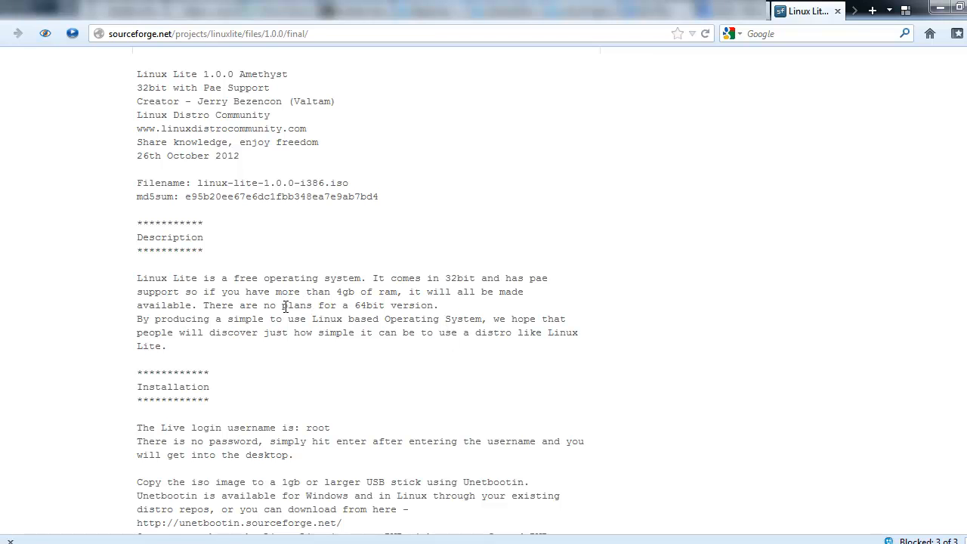
pyautogui.moveTo(208, 305); pyautogui.dragTo(413, 305)
pyautogui.click(544, 368)
pyautogui.moveTo(271, 318); pyautogui.dragTo(487, 321)
pyautogui.click(445, 355)
# - Read the Installation section's instructions for logging in to the live system
pyautogui.scroll(-6, 489, 389)
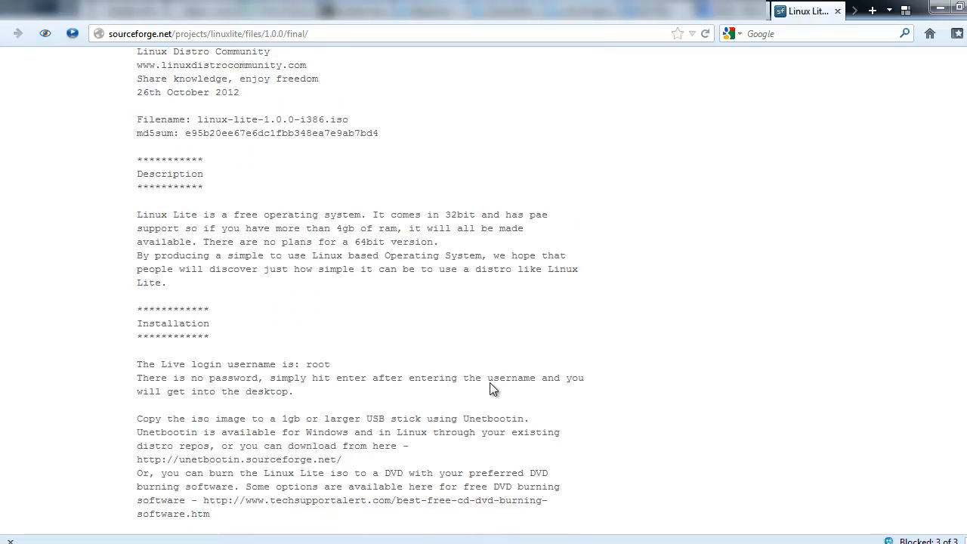
pyautogui.scroll(2, 212, 183)
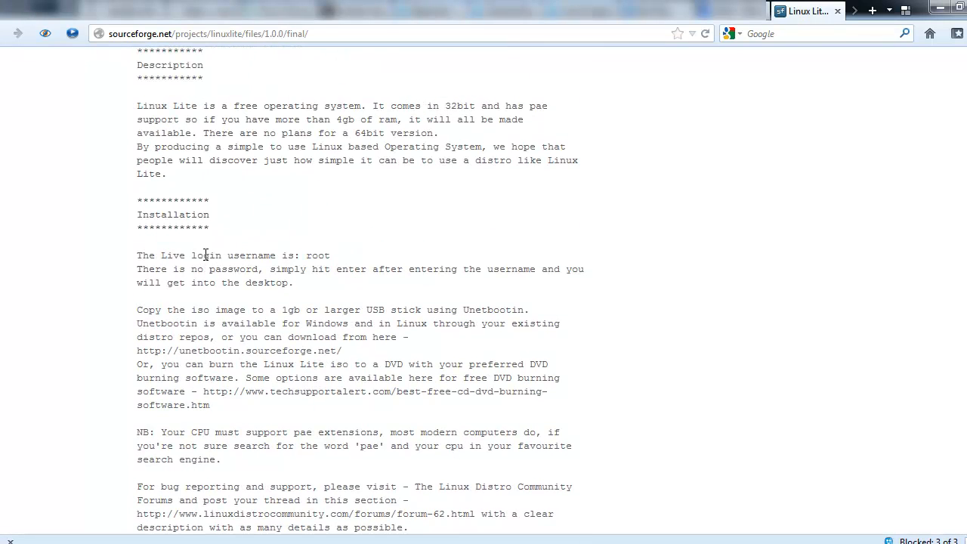
pyautogui.moveTo(138, 256); pyautogui.dragTo(405, 251)
pyautogui.moveTo(209, 269); pyautogui.dragTo(543, 270)
pyautogui.click(330, 291)
pyautogui.moveTo(381, 286); pyautogui.dragTo(10, 278)
pyautogui.moveTo(136, 255); pyautogui.dragTo(302, 286)
pyautogui.click(378, 294)
# - Switch to VMware Workstation and start a new virtual machine with the Typical configuration
pyautogui.click(278, 543)
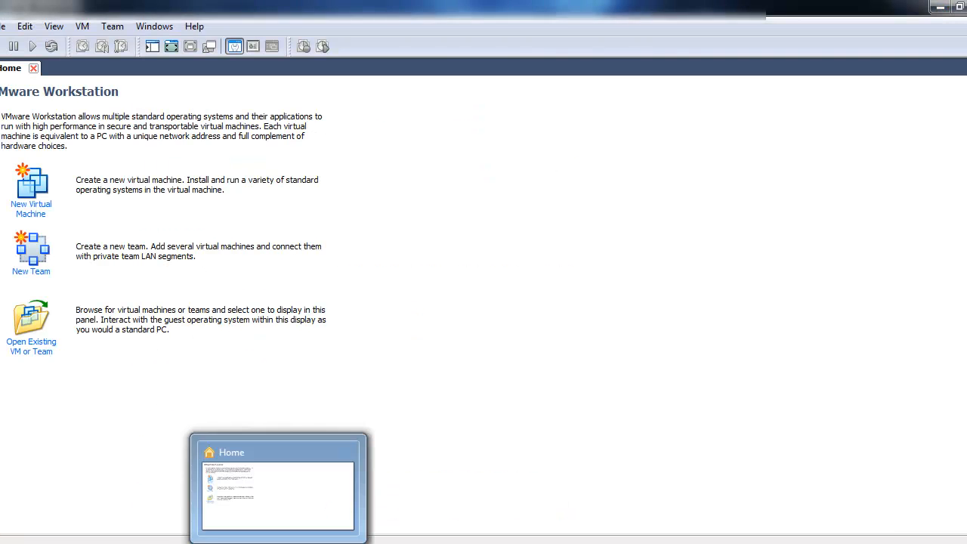
pyautogui.click(274, 543)
pyautogui.click(276, 543)
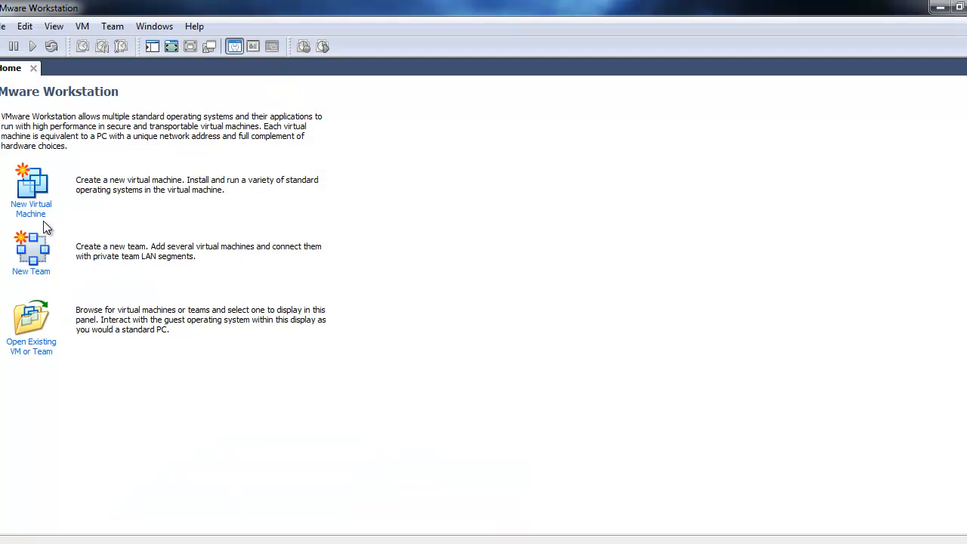
pyautogui.hotkey('ctrl', 'n')
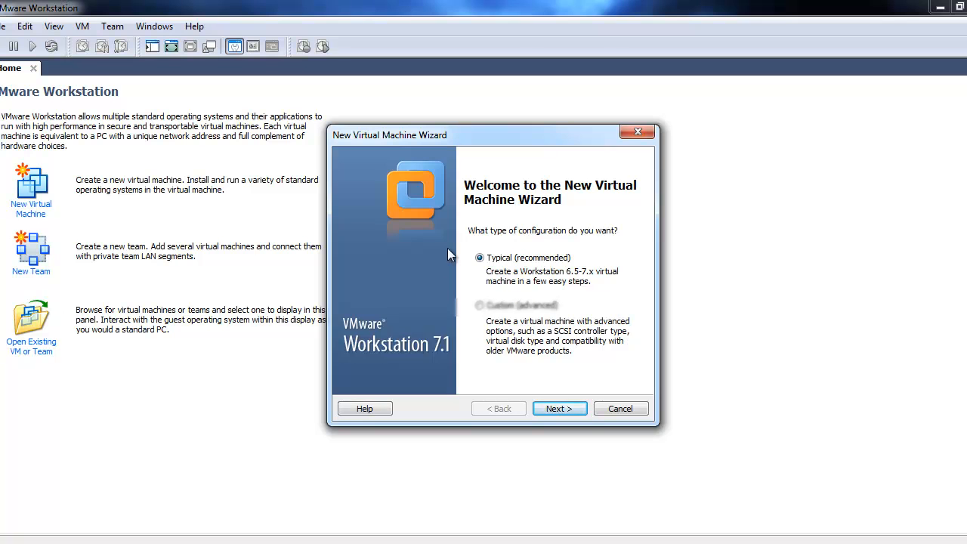
pyautogui.click(545, 408)
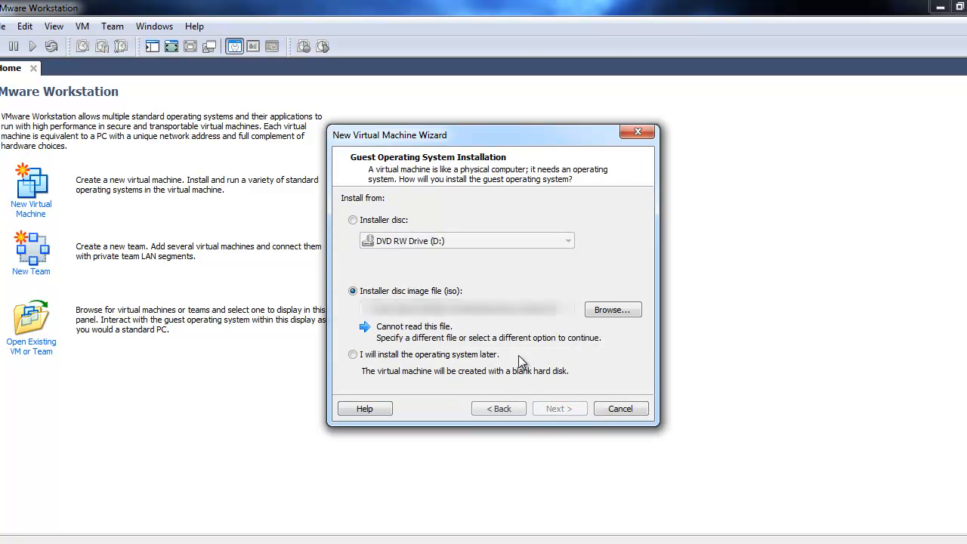
# - Use linux-lite-1.0.0-i386.iso from C:\md5sums-1.2 as the installer disc image and continue
pyautogui.click(602, 314)
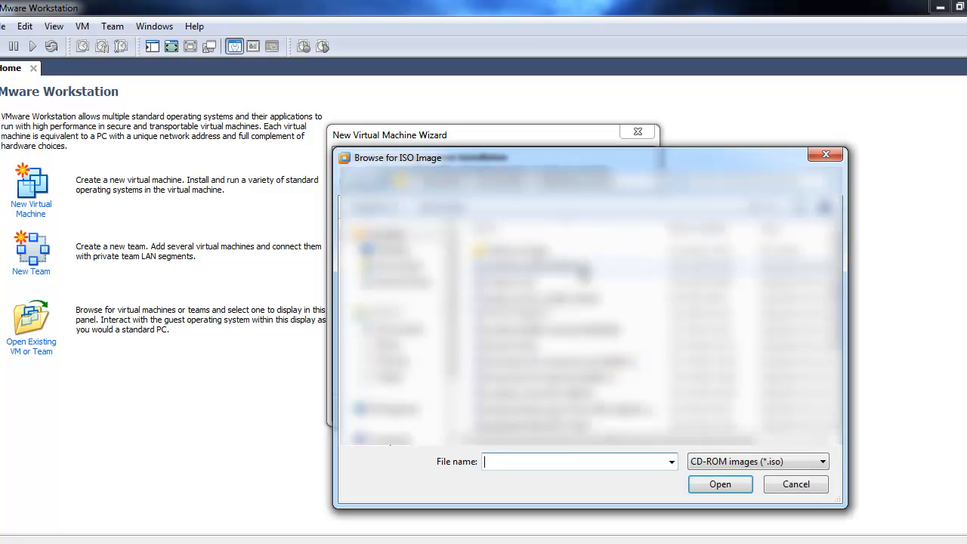
pyautogui.moveTo(455, 326); pyautogui.dragTo(460, 396)
pyautogui.click(411, 388)
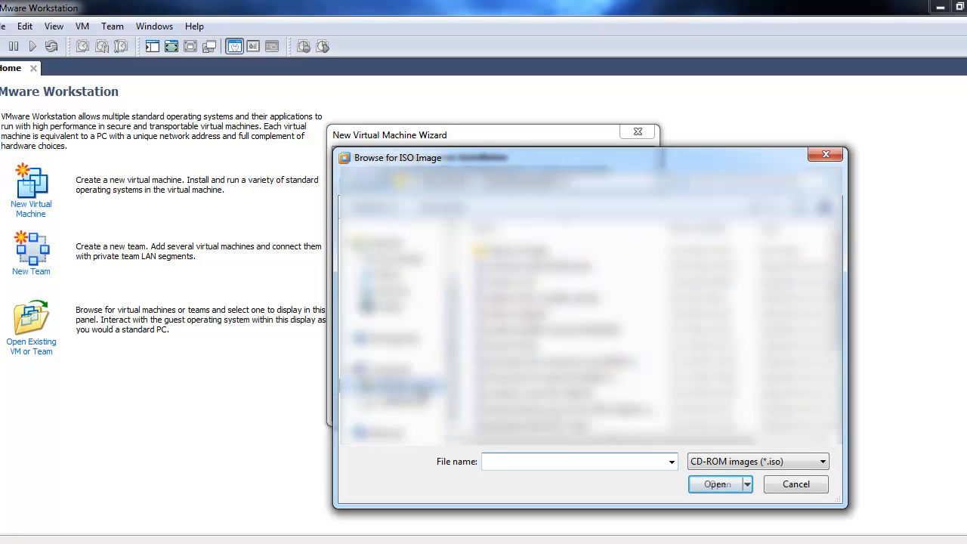
pyautogui.doubleClick(521, 380)
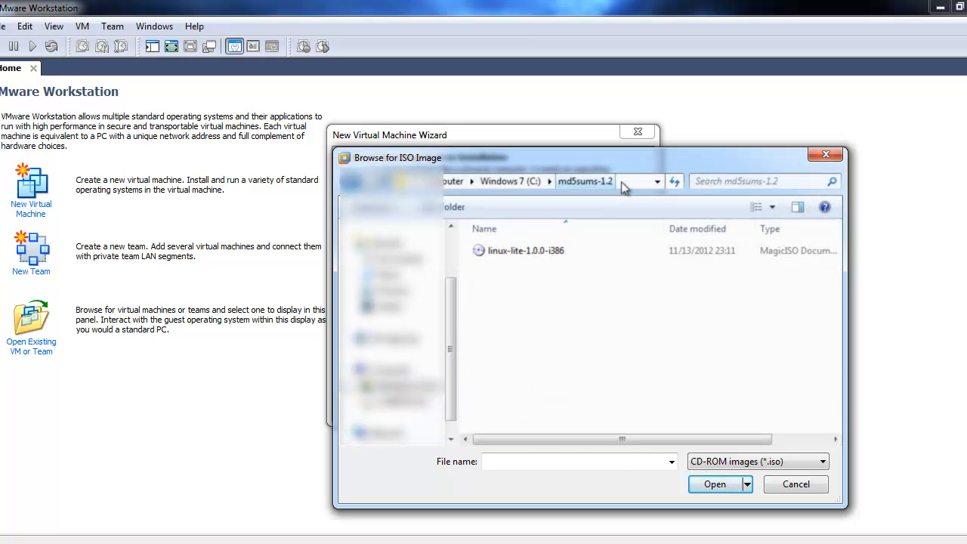
pyautogui.click(622, 182)
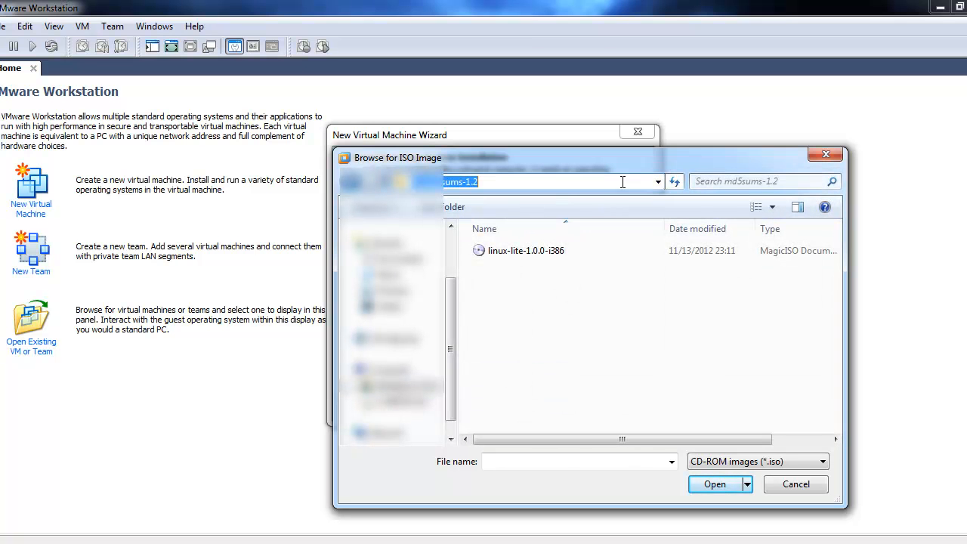
pyautogui.click(543, 252)
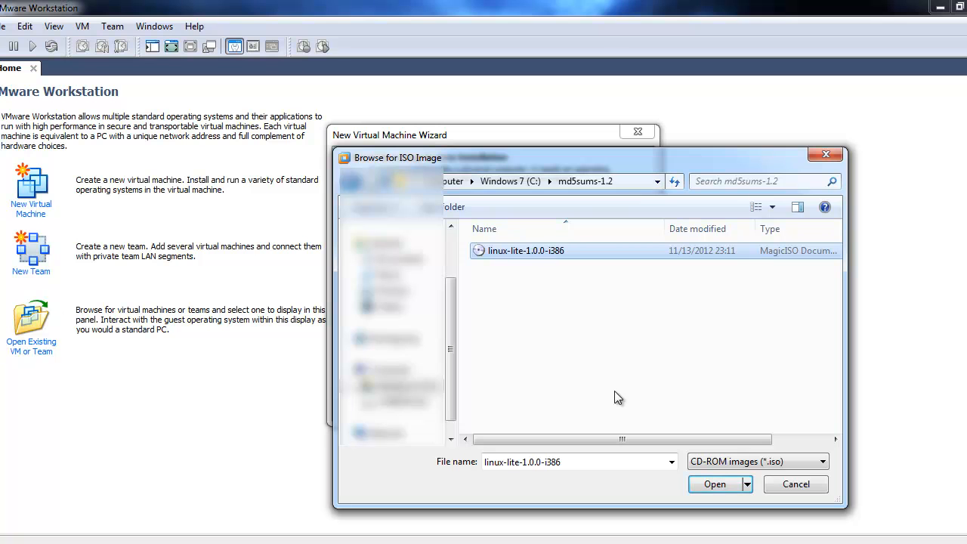
pyautogui.click(711, 490)
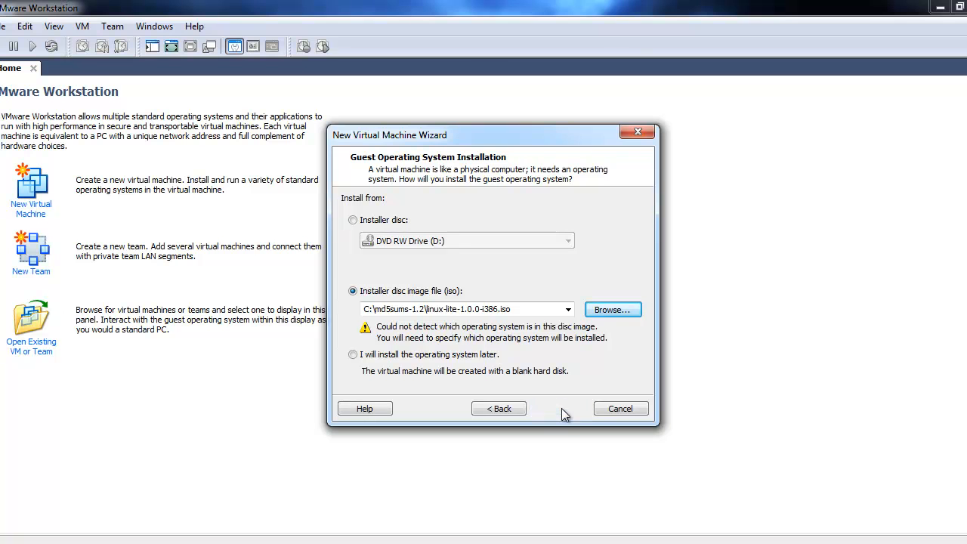
pyautogui.click(562, 408)
# - Set the Linux guest operating system version to Ubuntu and continue
pyautogui.click(550, 332)
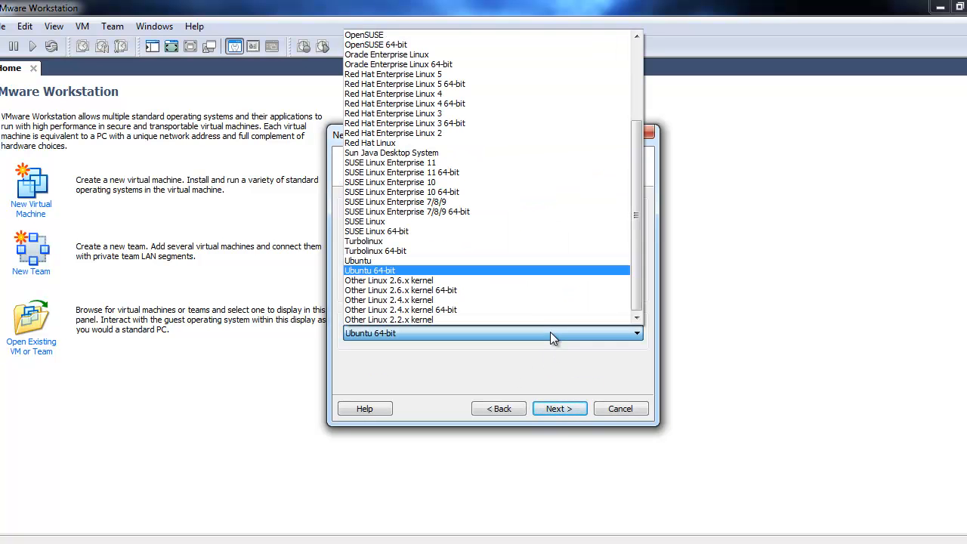
pyautogui.click(482, 261)
pyautogui.click(558, 408)
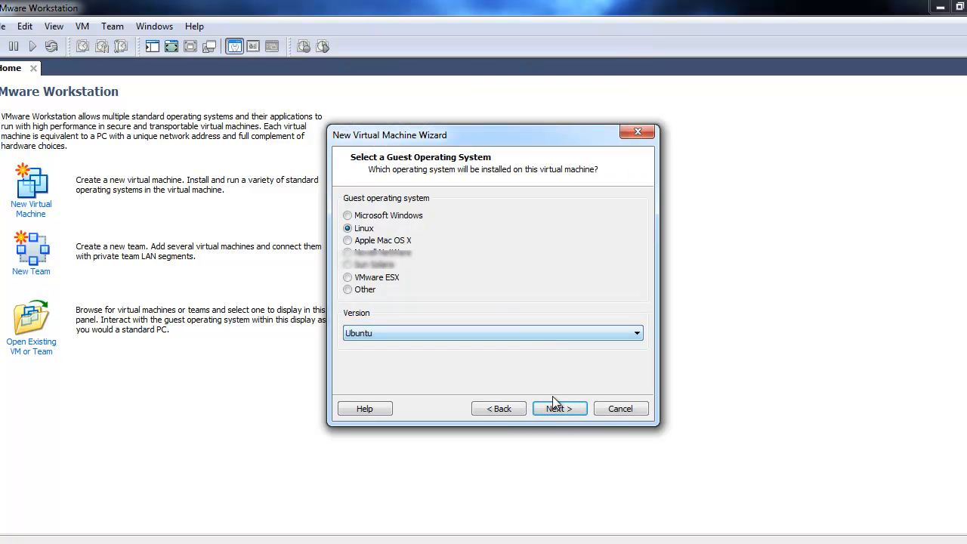
# - Name the virtual machine Linux Lite with a shortened location path, and accept the 20 GB split disk
pyautogui.write('Linux Lite')
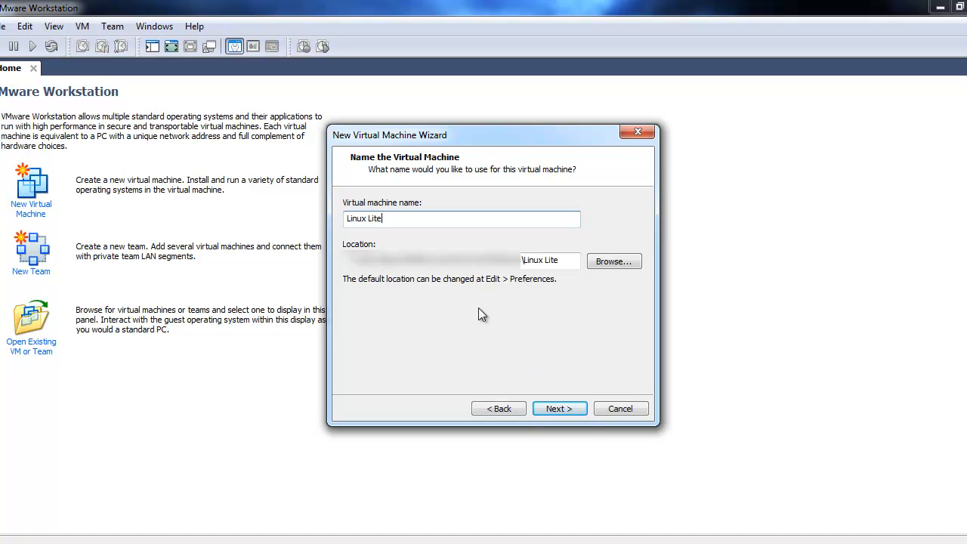
pyautogui.moveTo(346, 260); pyautogui.dragTo(459, 274)
pyautogui.press('Delete')
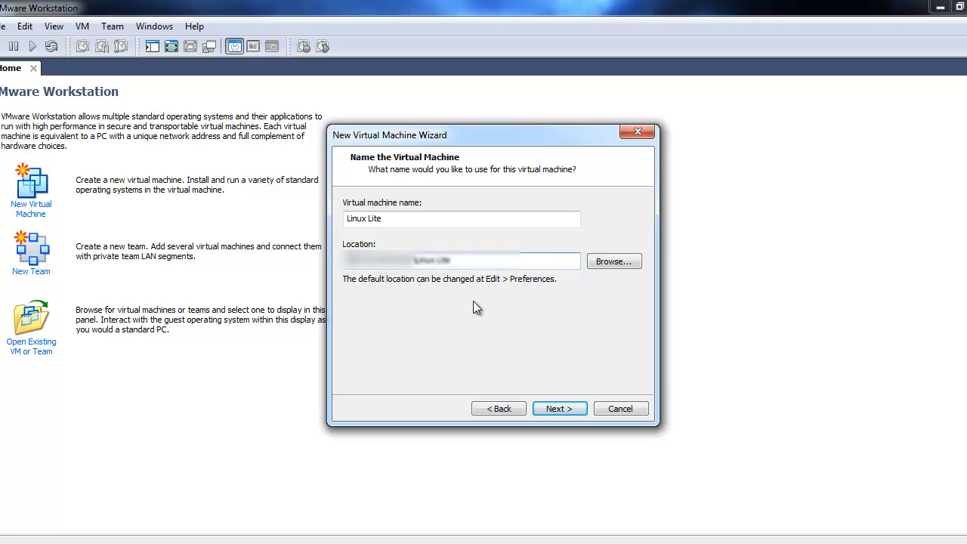
pyautogui.click(556, 408)
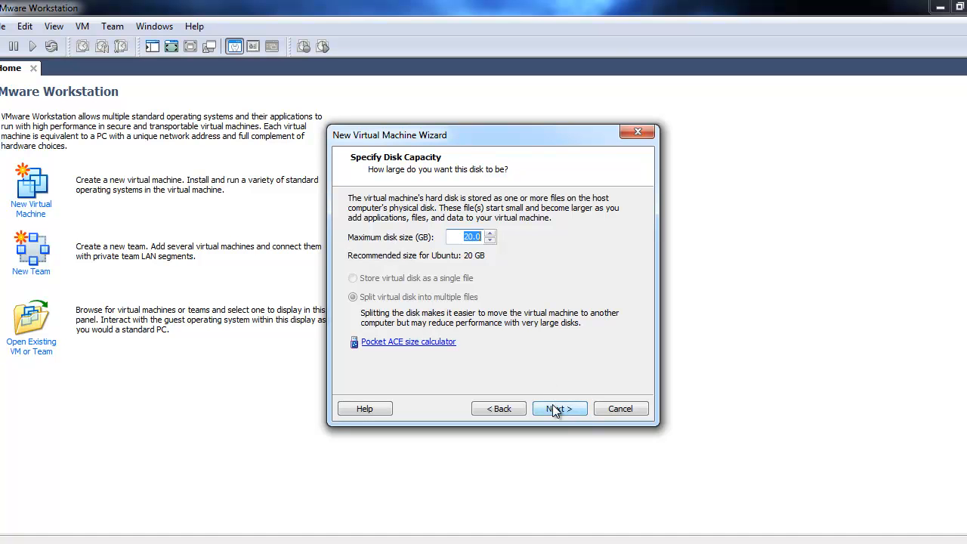
pyautogui.click(555, 409)
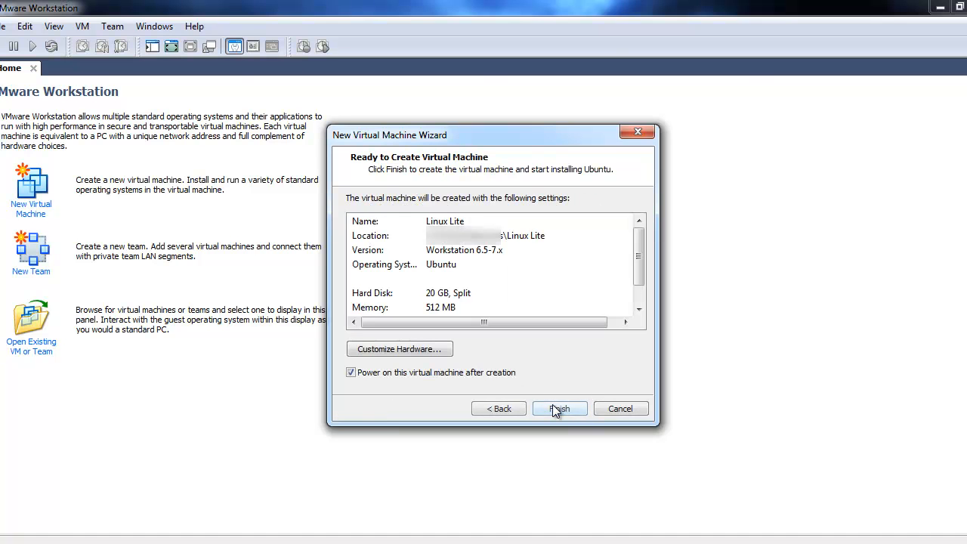
# - Customize the virtual hardware with 1024 MB of memory, accelerated 3D graphics, and a specified maximum monitor resolution of 1280 x 720
pyautogui.click(443, 353)
pyautogui.click(519, 254)
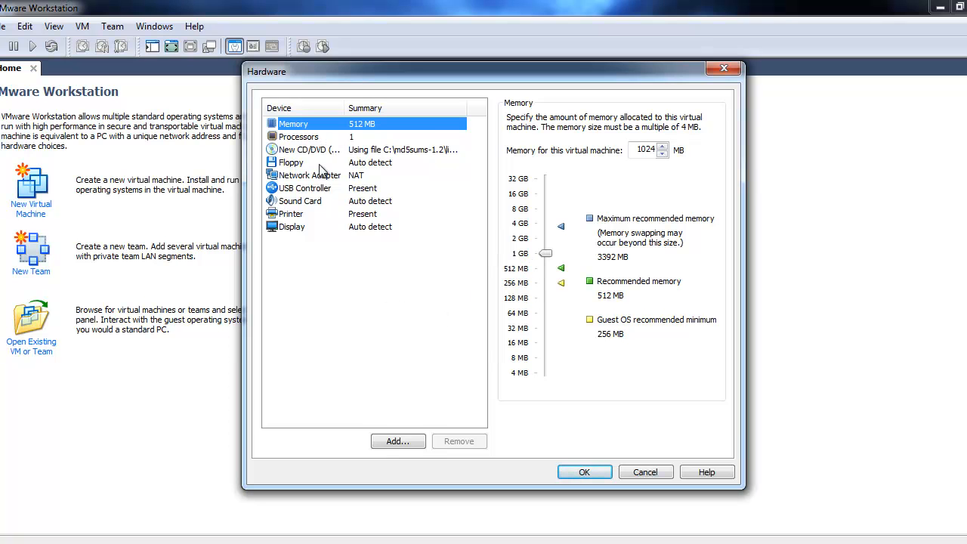
pyautogui.click(300, 228)
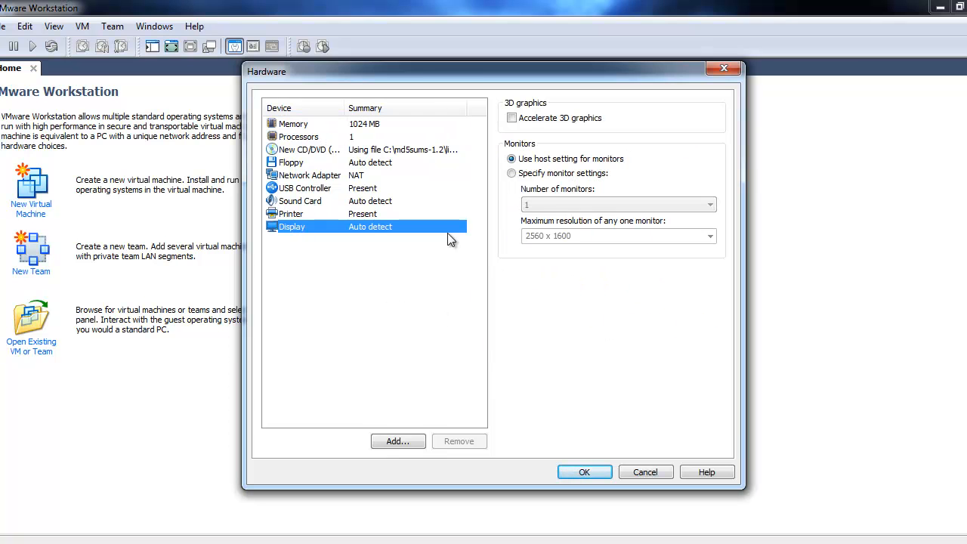
pyautogui.click(526, 119)
pyautogui.click(529, 173)
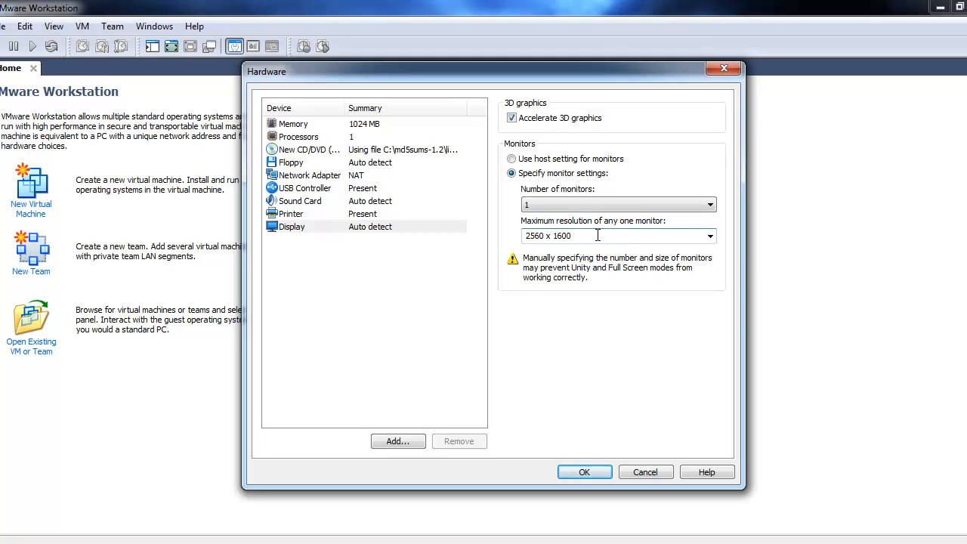
pyautogui.write('1280 x 720')
pyautogui.click(602, 476)
# - Finish creating the Linux Lite virtual machine with automatic power-on and expand its view to fill the screen
pyautogui.click(563, 409)
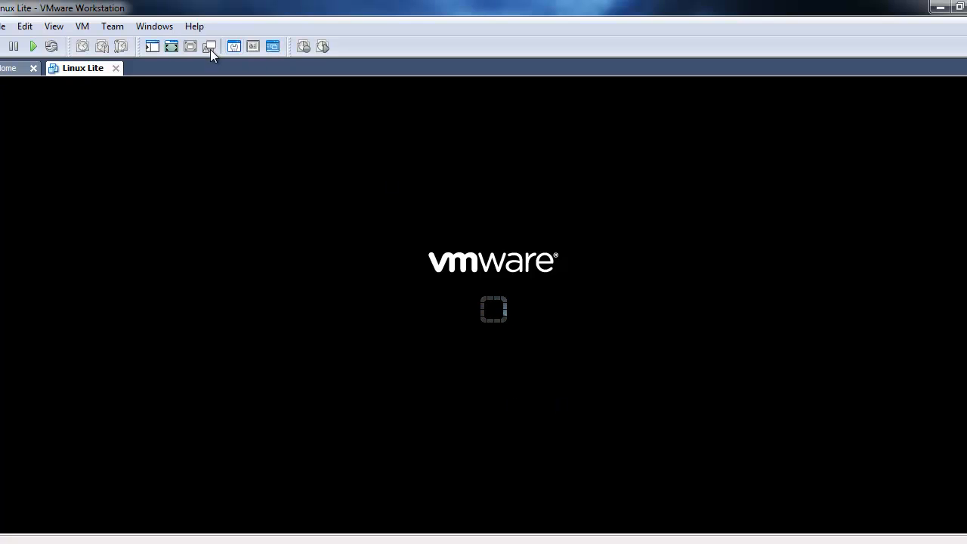
pyautogui.click(172, 47)
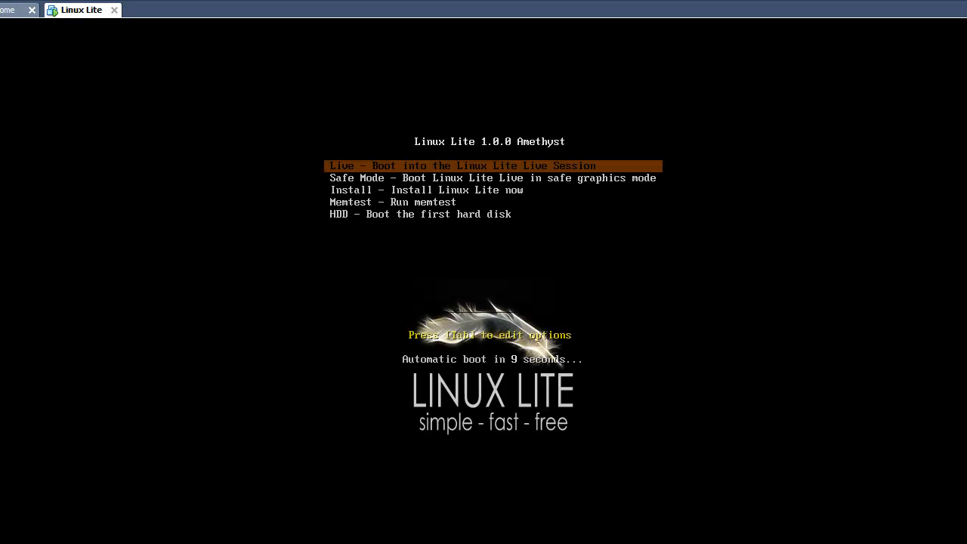
# - Review the Linux Lite 1.0.0 boot options and boot into the Live session
pyautogui.press('Down')
pyautogui.press('Down')
pyautogui.press('Down')
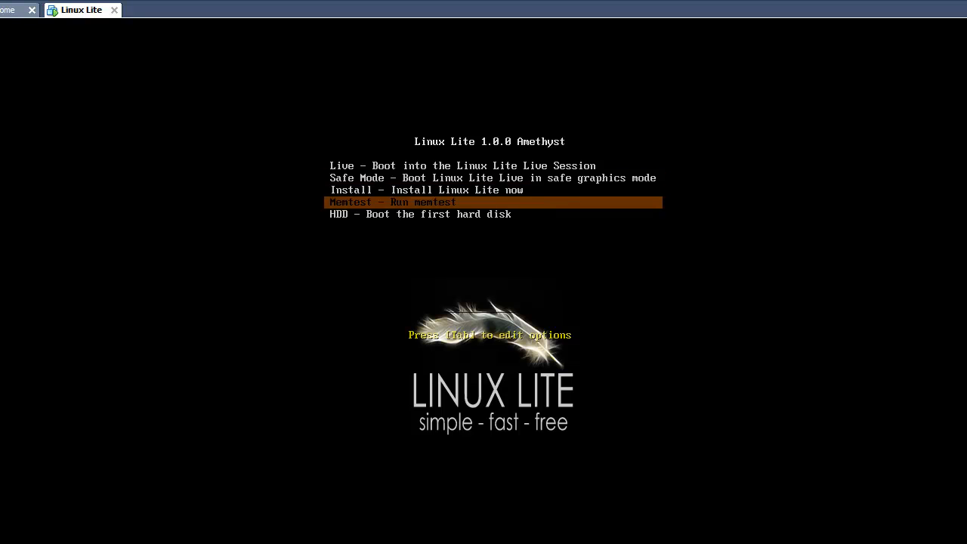
pyautogui.press('Up')
pyautogui.press('Up')
pyautogui.press('Up')
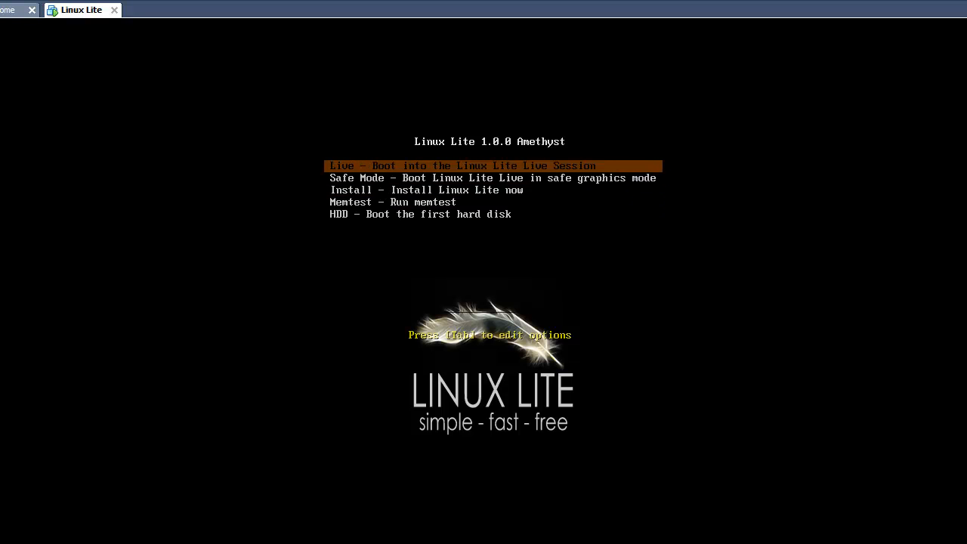
pyautogui.press('Return')
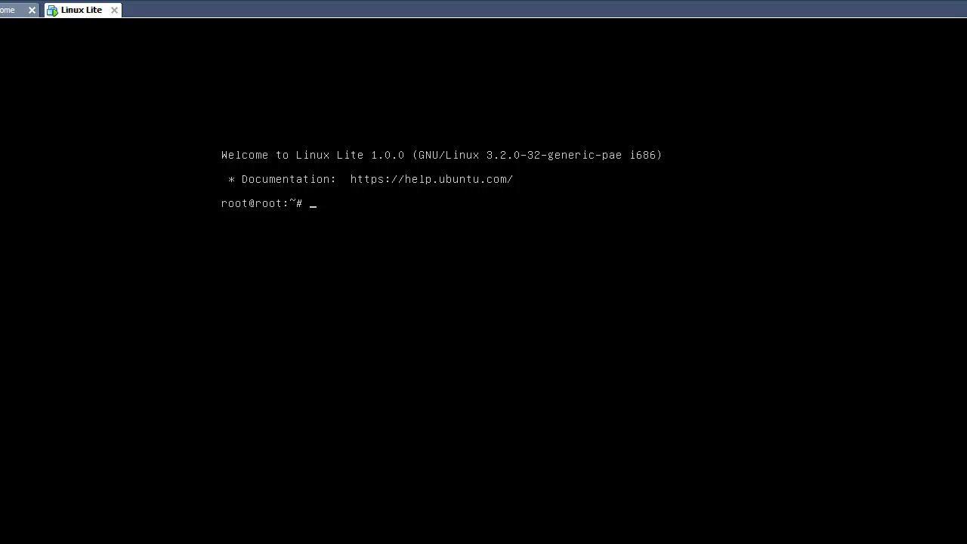
# - Try to start the graphical desktop with startx, interrupt the process and clear the terminal
pyautogui.write('startx')
pyautogui.press('Return')
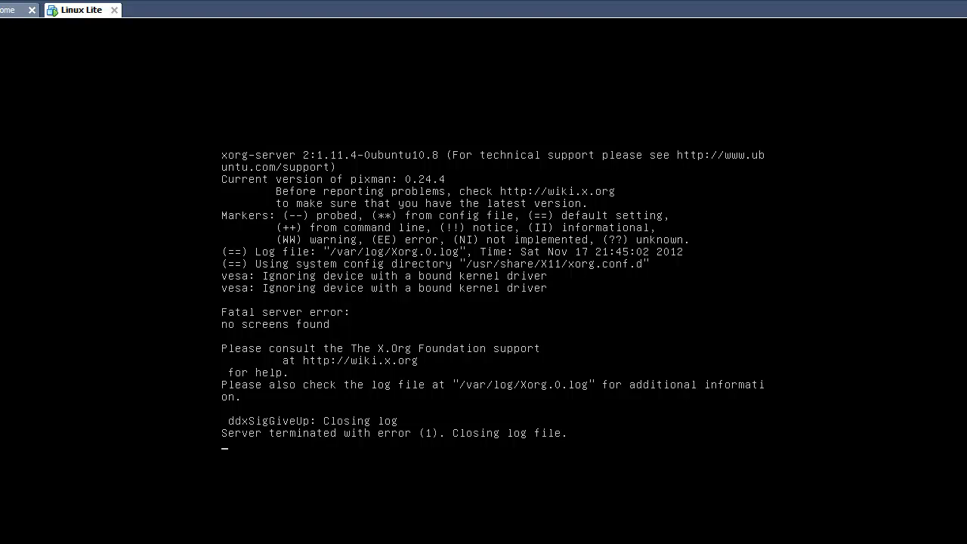
pyautogui.hotkey('ctrl', 'c')
pyautogui.write('clear')
pyautogui.press('Return')
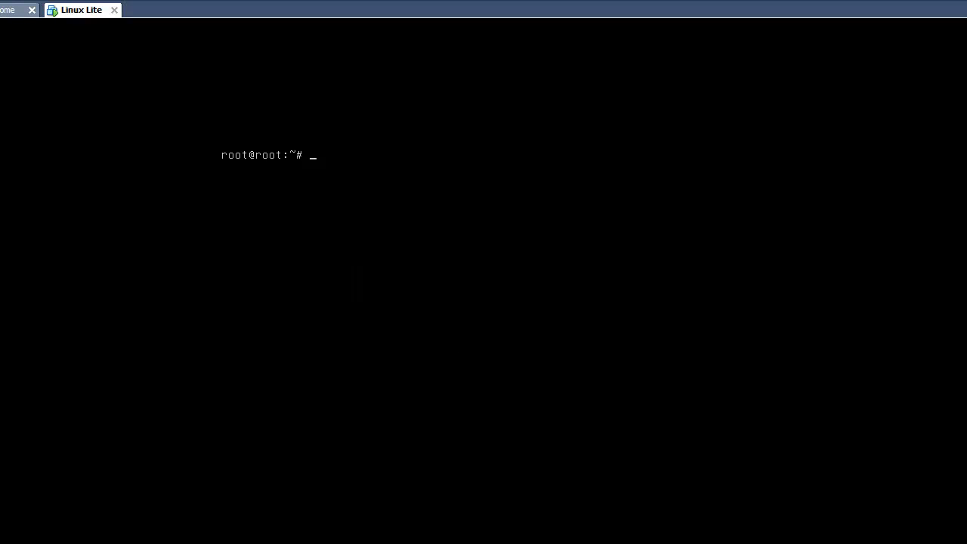
# - Try to start the Xfce desktop with startxfce4, interrupt the process and clear the terminal
pyautogui.write('startxfce4')
pyautogui.press('Return')
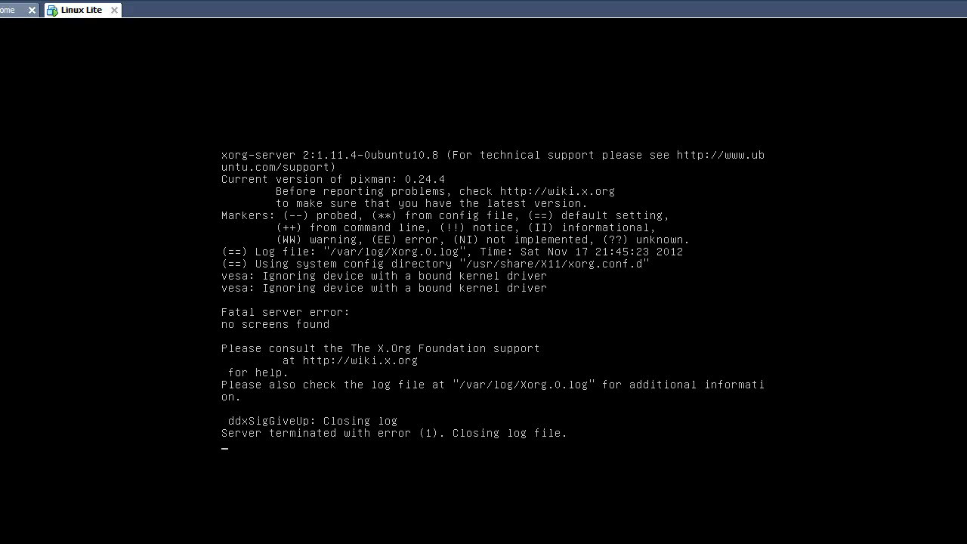
pyautogui.hotkey('ctrl', 'c')
pyautogui.write('clear')
pyautogui.press('Return')
pyautogui.write('sudo apt-get ')
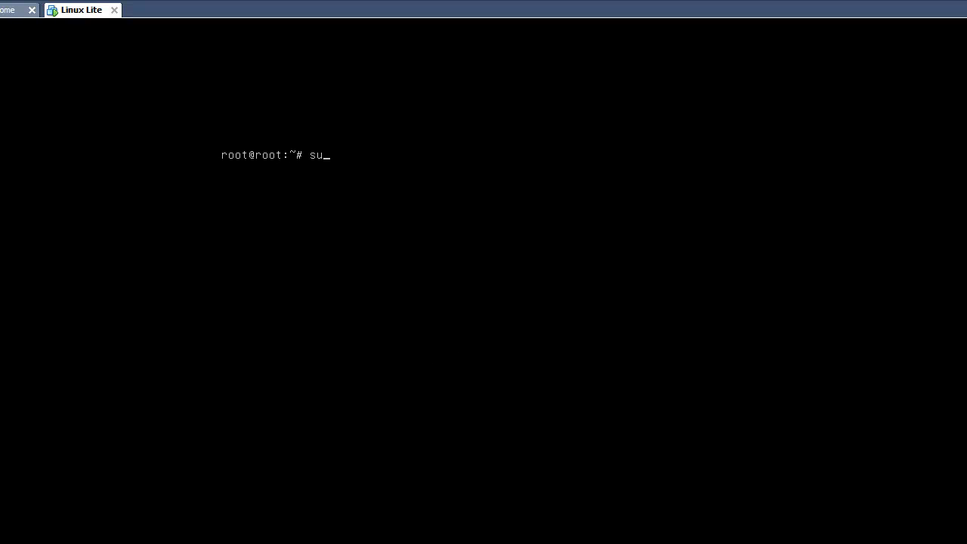
pyautogui.write('install')
pyautogui.press('BackSpace')
pyautogui.press('BackSpace')
pyautogui.press('BackSpace')
pyautogui.press('BackSpace')
pyautogui.press('BackSpace')
pyautogui.press('BackSpace')
pyautogui.press('BackSpace')
pyautogui.press('BackSpace')
pyautogui.press('BackSpace')
pyautogui.press('BackSpace')
pyautogui.press('BackSpace')
pyautogui.press('BackSpace')
pyautogui.press('BackSpace')
pyautogui.press('BackSpace')
pyautogui.press('BackSpace')
pyautogui.press('BackSpace')
pyautogui.press('BackSpace')
pyautogui.press('BackSpace')
pyautogui.press('BackSpace')
pyautogui.press('BackSpace')
# - Display the aptitude command's help text in the terminal
pyautogui.write('aptitude sear')
pyautogui.press('BackSpace')
pyautogui.press('BackSpace')
pyautogui.press('BackSpace')
pyautogui.press('BackSpace')
pyautogui.write('--help')
pyautogui.press('Return')
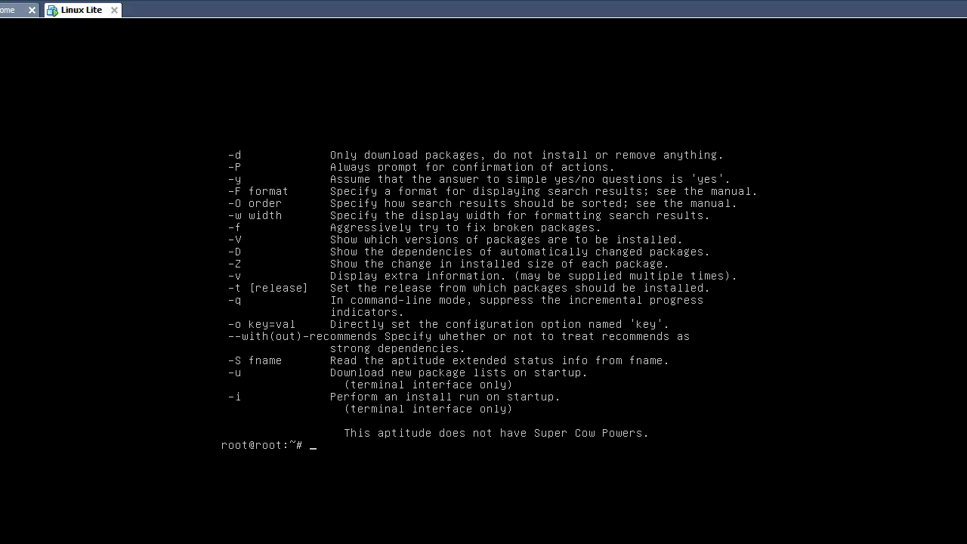
# - Show the aptitude help one page at a time through more, read the list of actions and quit
pyautogui.press('Up')
pyautogui.write('| mre')
pyautogui.press('Return')
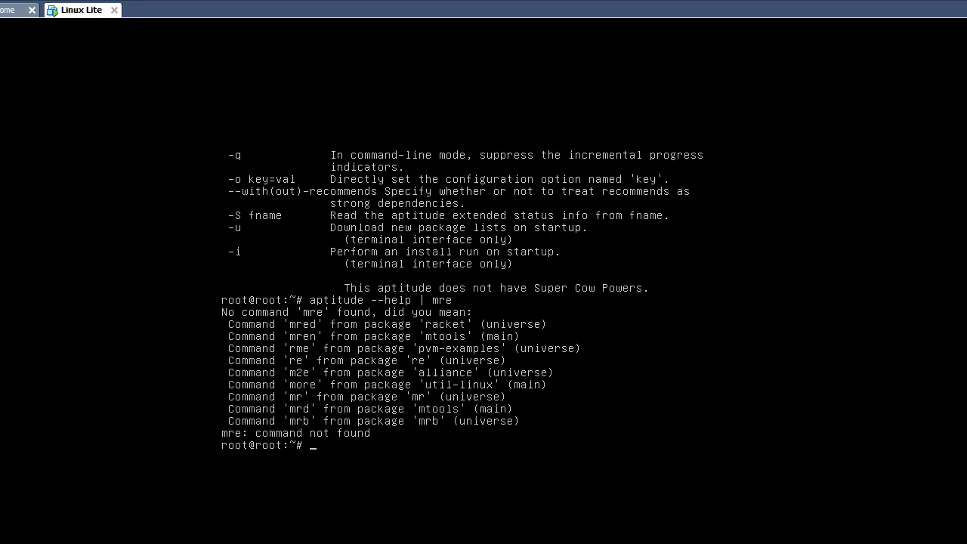
pyautogui.press('Up')
pyautogui.press('BackSpace')
pyautogui.press('BackSpace')
pyautogui.write('ore')
pyautogui.press('Return')
pyautogui.press('q')
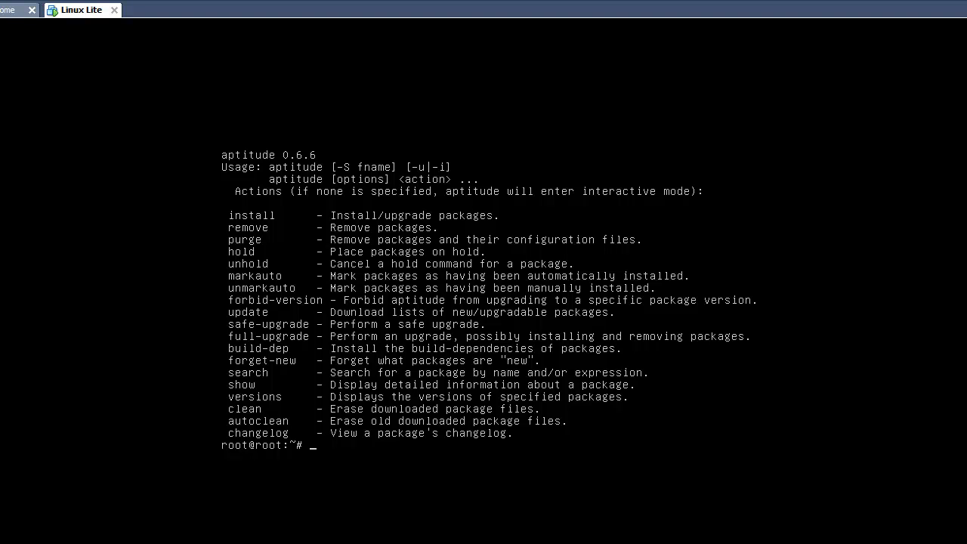
# - Search the packages for vmware with aptitude and try to install xserver-xorg-video-vmware with apt-get
pyautogui.write('aptitude search vmware')
pyautogui.press('Return')
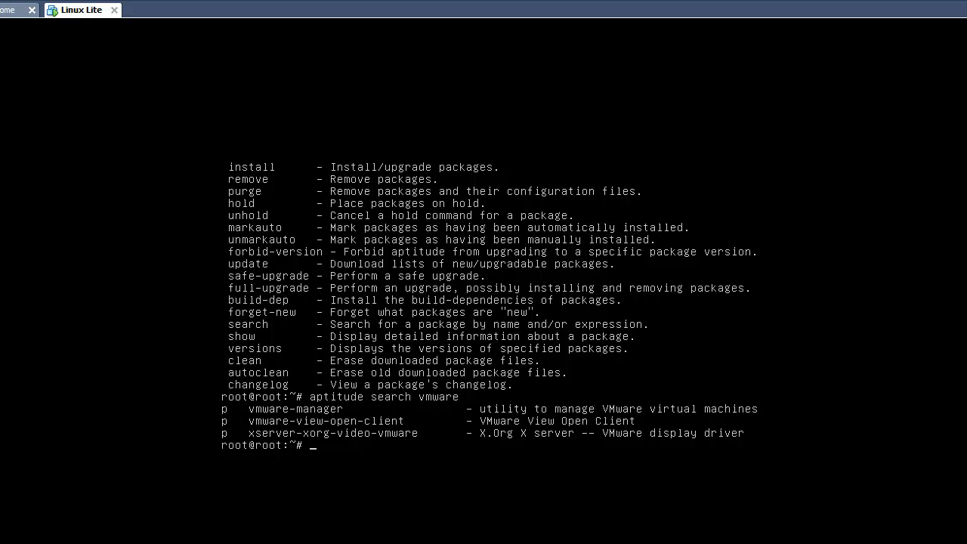
pyautogui.write('apt-get install xserver-xorg-video-vmware')
pyautogui.press('Return')
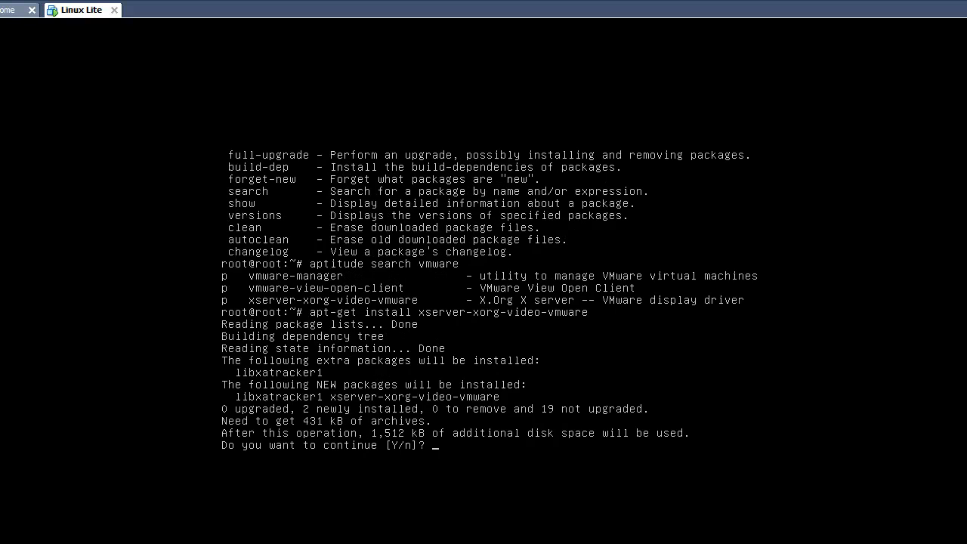
pyautogui.write('y')
pyautogui.press('Return')
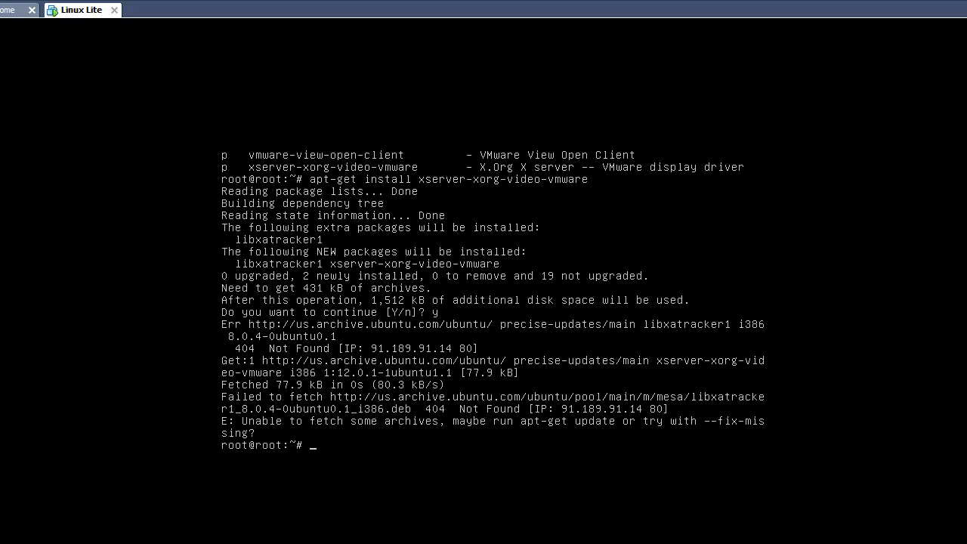
# - Update the package lists with apt-get and repeat the xserver-xorg-video-vmware installation, agreeing to continue
pyautogui.write('apt-get update')
pyautogui.press('Return')
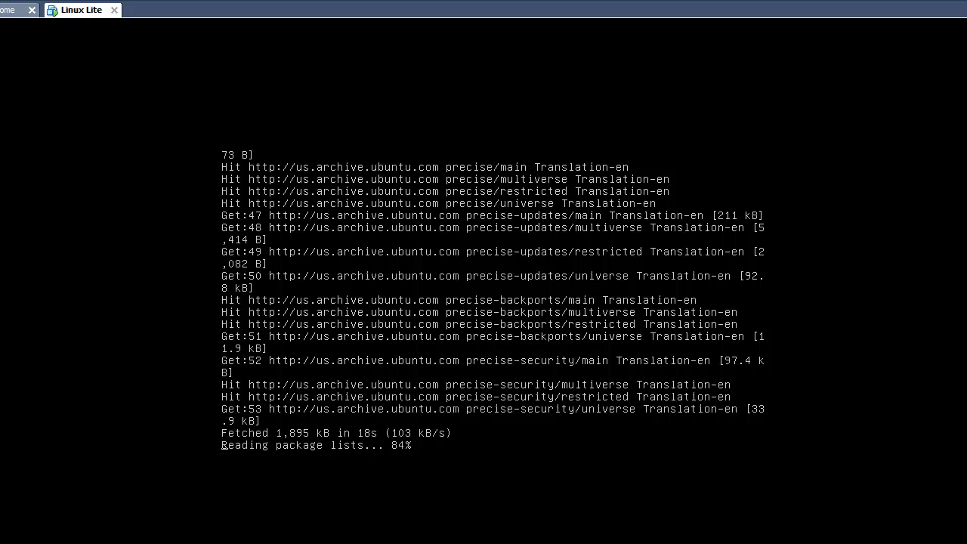
pyautogui.press('Up')
pyautogui.press('Up')
pyautogui.press('Return')
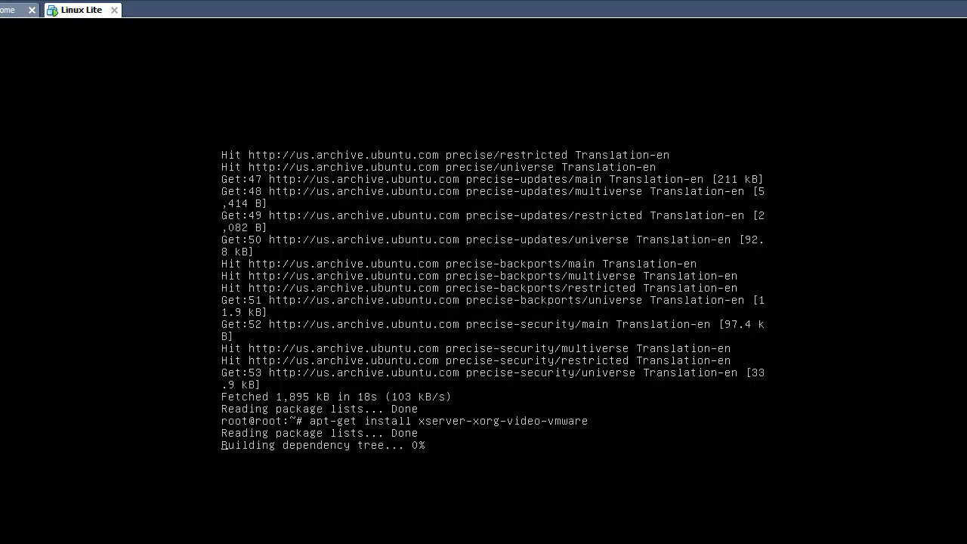
pyautogui.write('y')
pyautogui.press('Return')
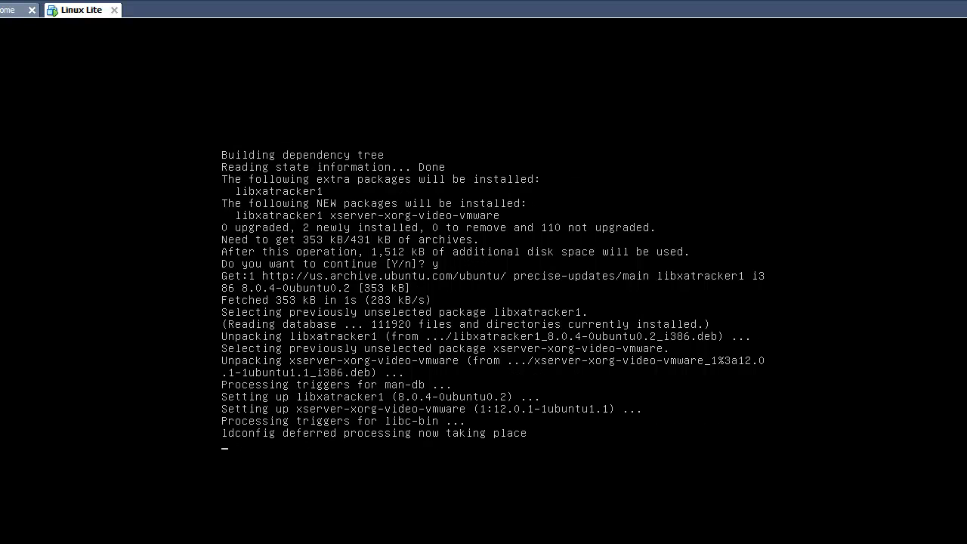
# - Clear the terminal and start the graphical desktop with startx
pyautogui.write('clear')
pyautogui.press('Return')
pyautogui.write('startx')
pyautogui.press('Return')
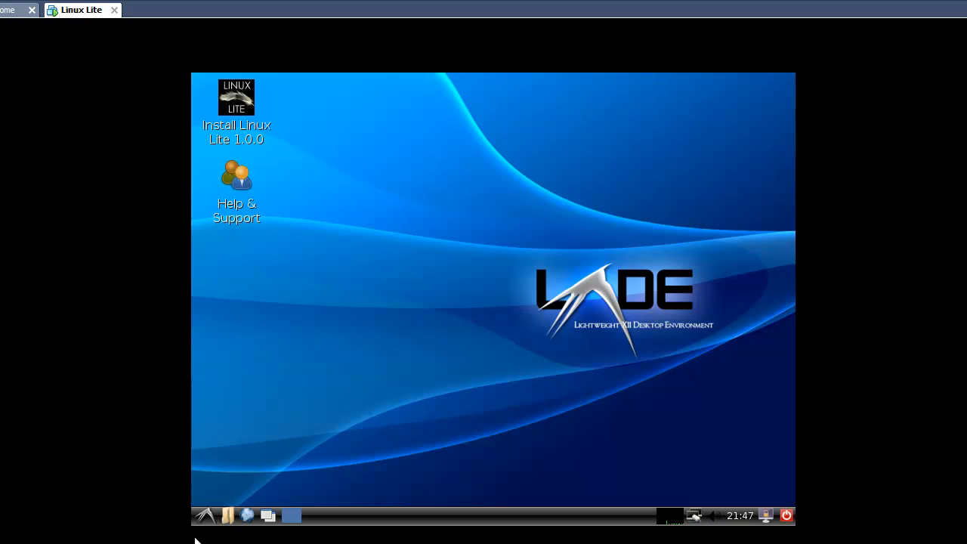
# - Look over the LXDE application categories and end the LXDE session to return to the terminal
pyautogui.click(205, 515)
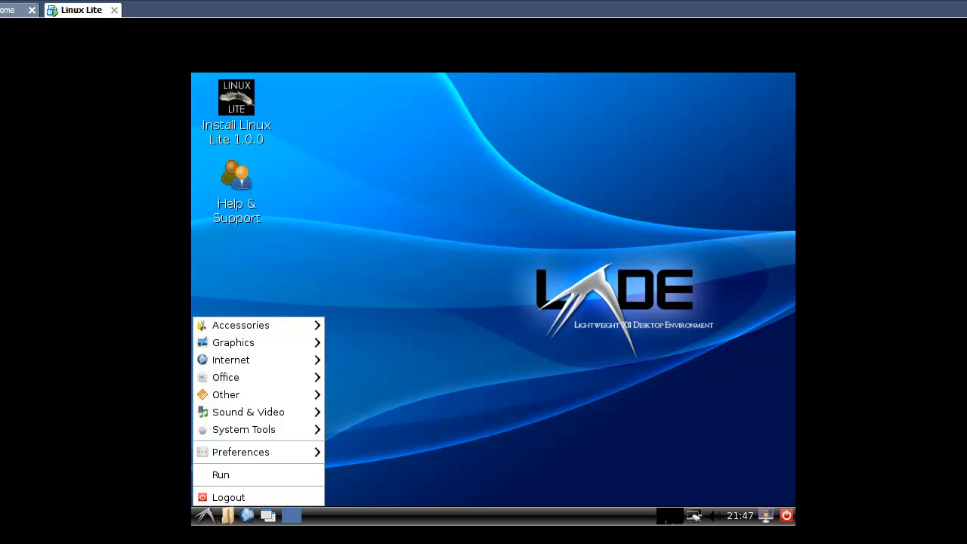
pyautogui.moveTo(241, 452)
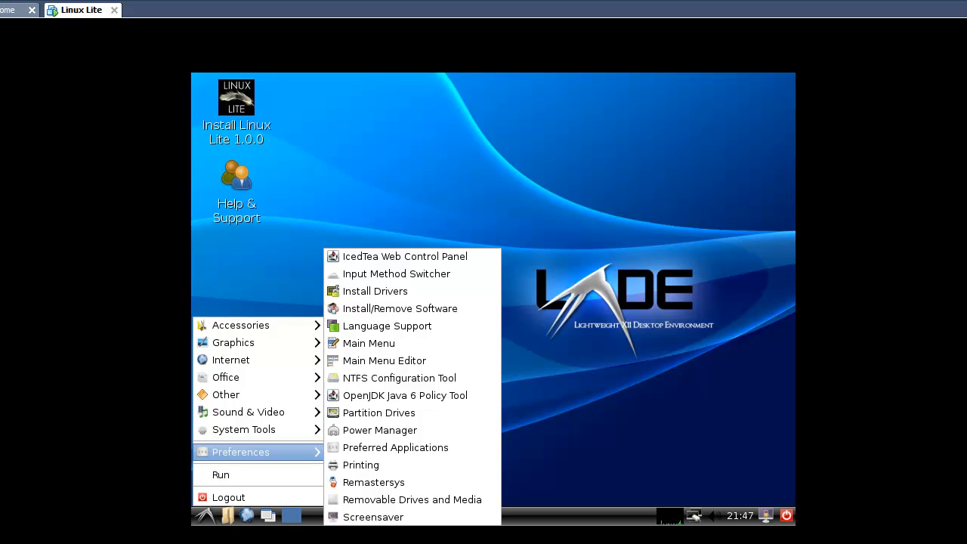
pyautogui.moveTo(243, 429)
pyautogui.moveTo(248, 411)
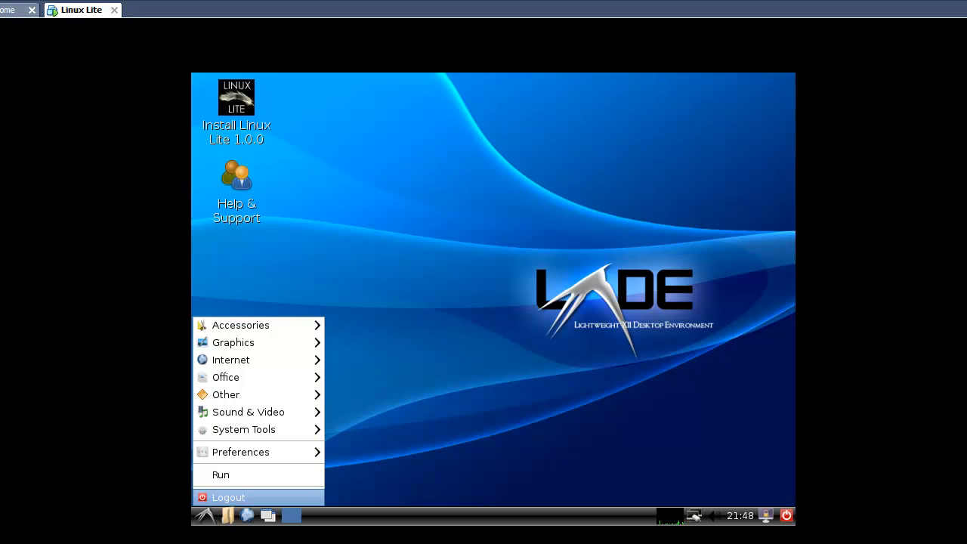
pyautogui.press('Return')
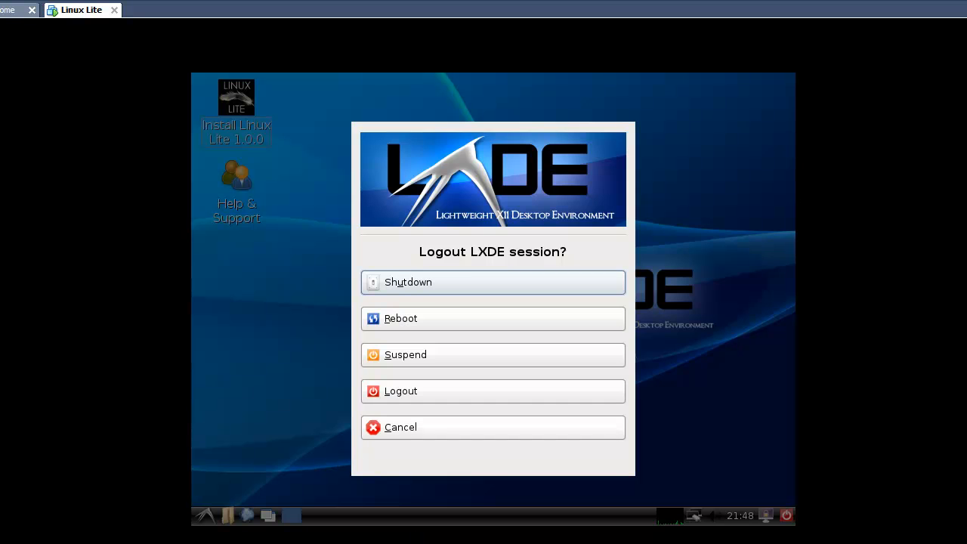
pyautogui.press('Return')
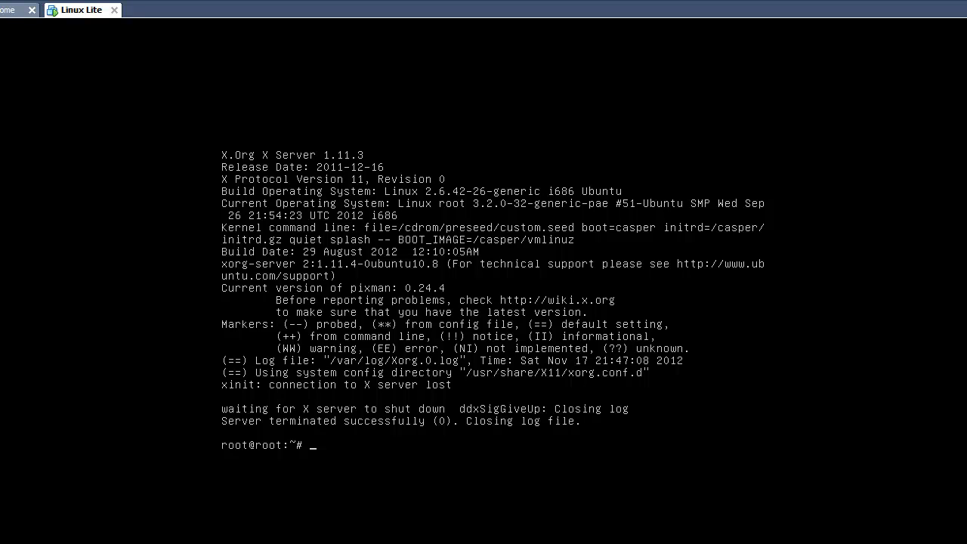
# - Search the whole file system for items named lxde and start the Xfce desktop with startxfce4
pyautogui.write('find / -name lxde')
pyautogui.press('Return')
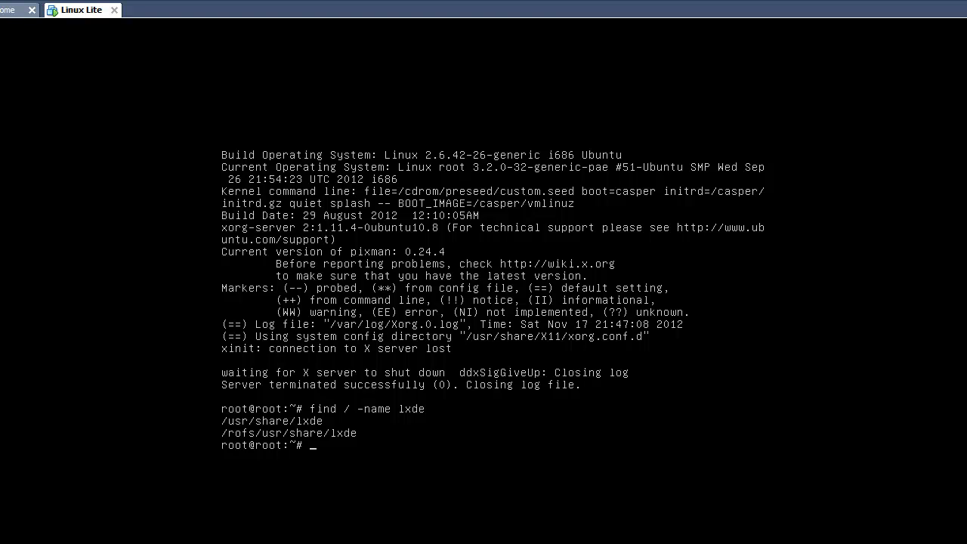
pyautogui.write('startxfce4')
pyautogui.press('Return')
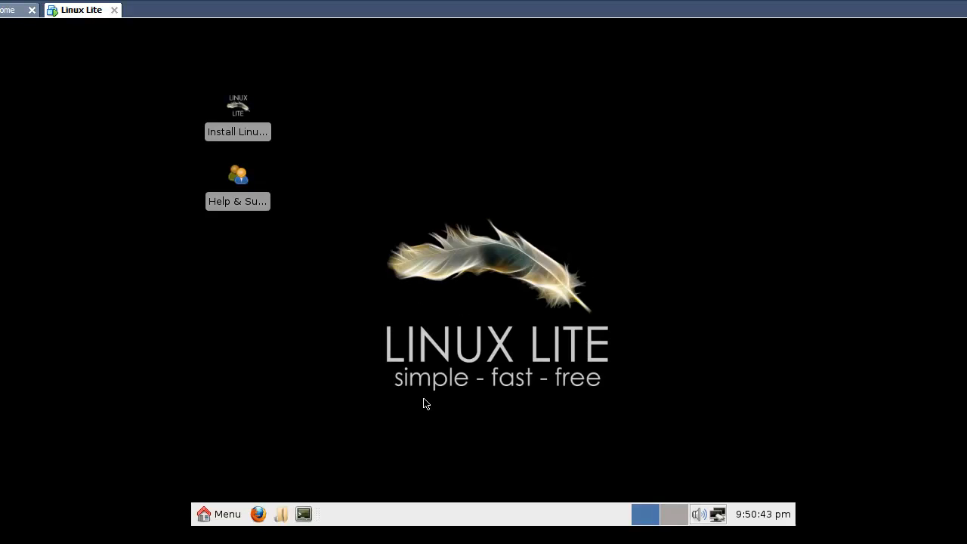
# - Look through the Xfce application categories, examine the options in the Settings Manager and close it
pyautogui.click(217, 515)
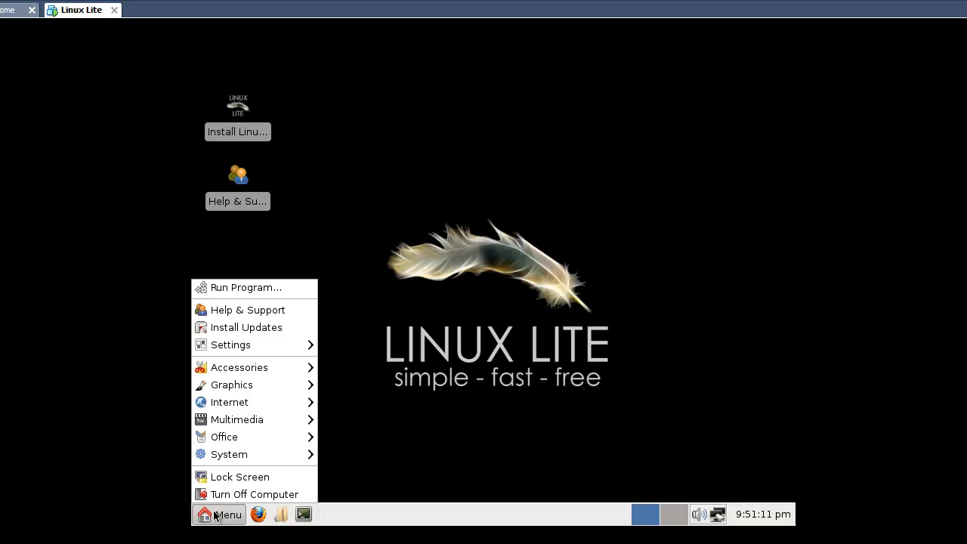
pyautogui.moveTo(253, 457)
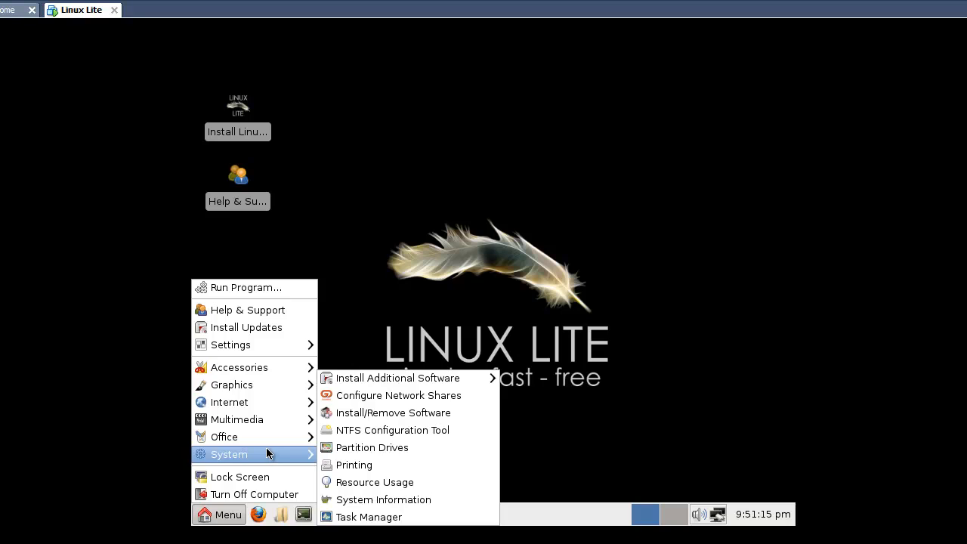
pyautogui.moveTo(281, 368)
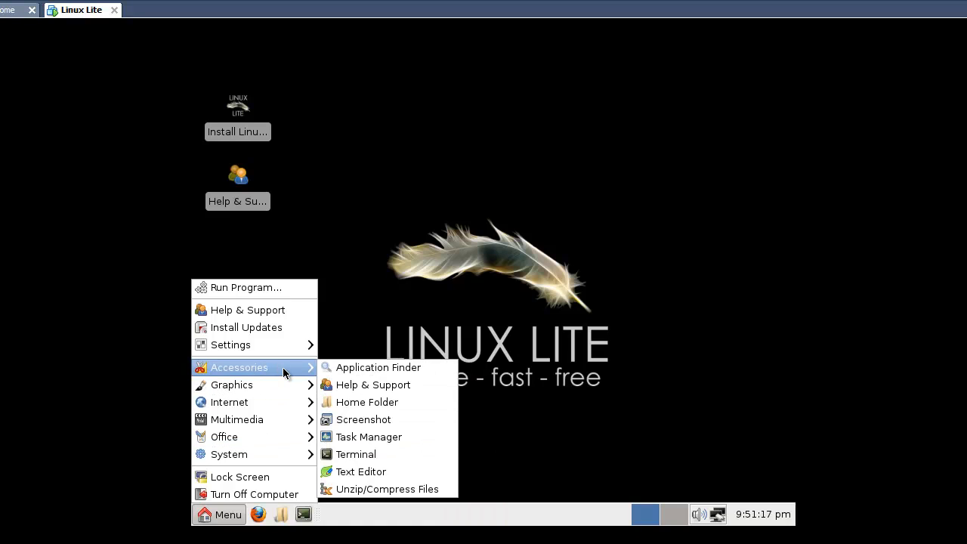
pyautogui.moveTo(290, 349)
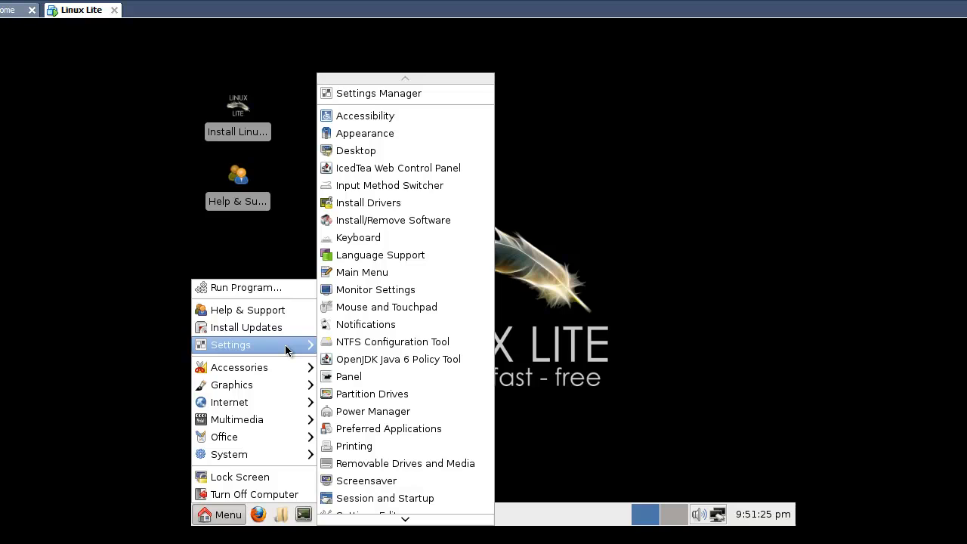
pyautogui.click(397, 96)
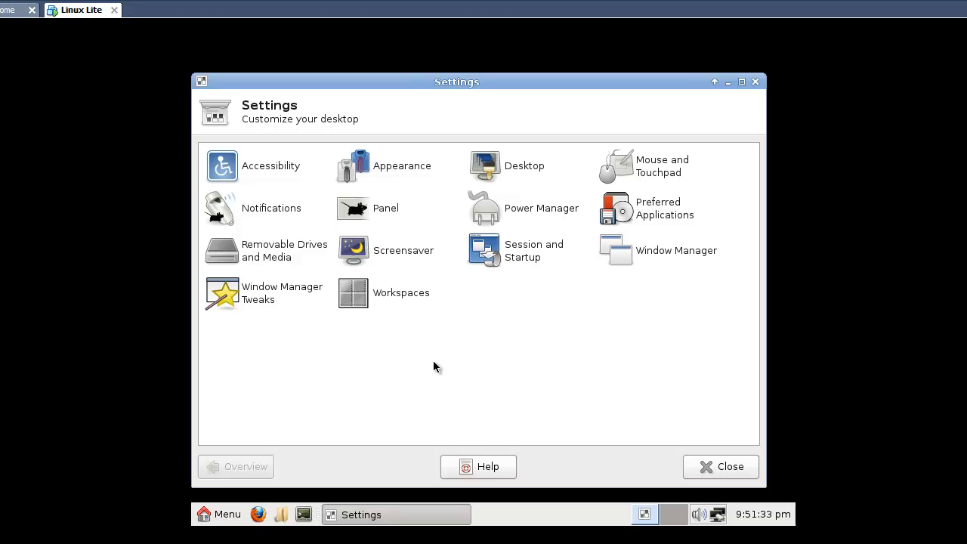
pyautogui.click(755, 82)
# - Look over the entries of the Settings, System and Office application categories, including the Install Additional Software list
pyautogui.click(219, 514)
pyautogui.moveTo(274, 346)
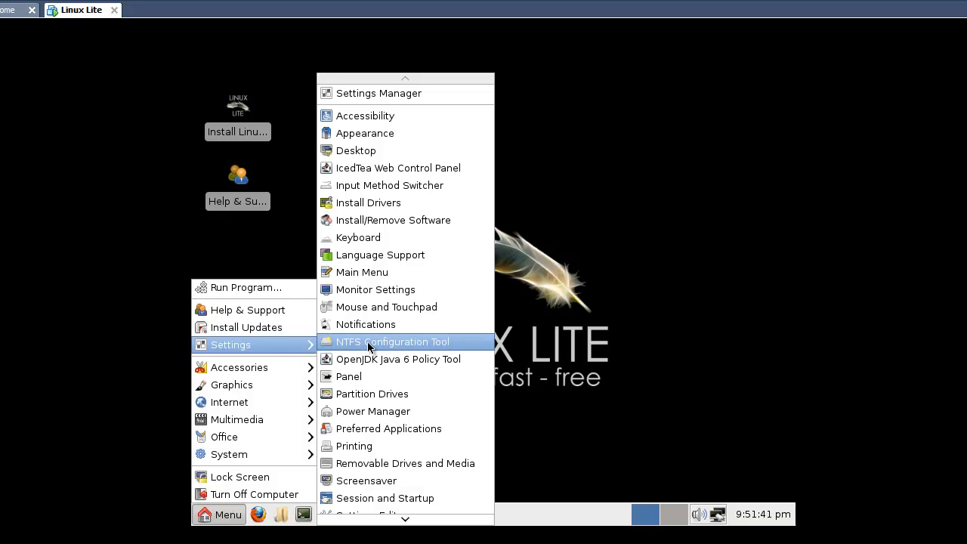
pyautogui.moveTo(306, 456)
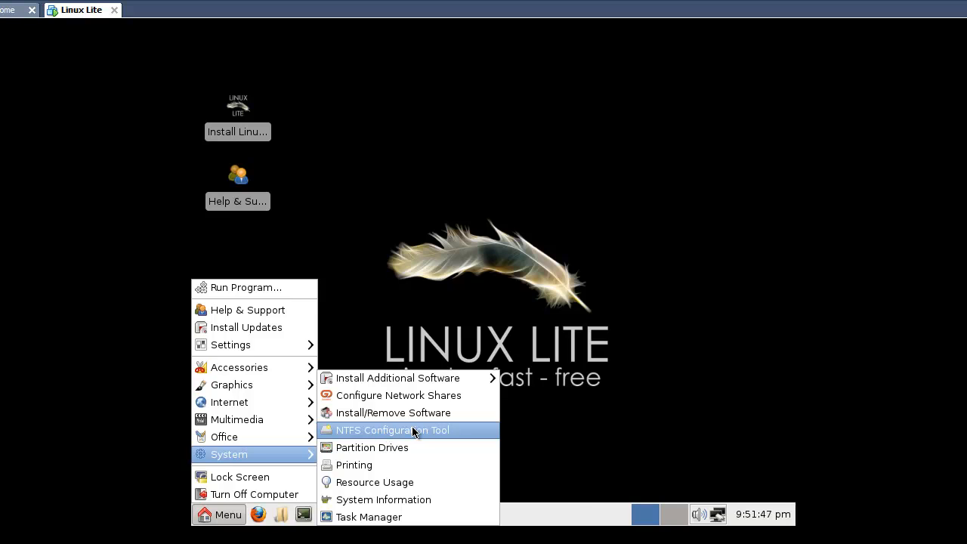
pyautogui.moveTo(412, 380)
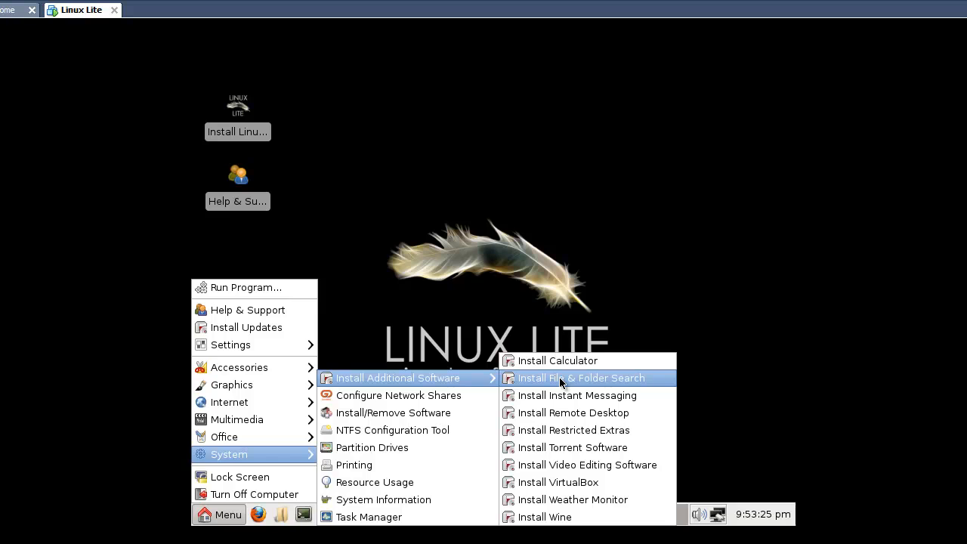
pyautogui.moveTo(276, 440)
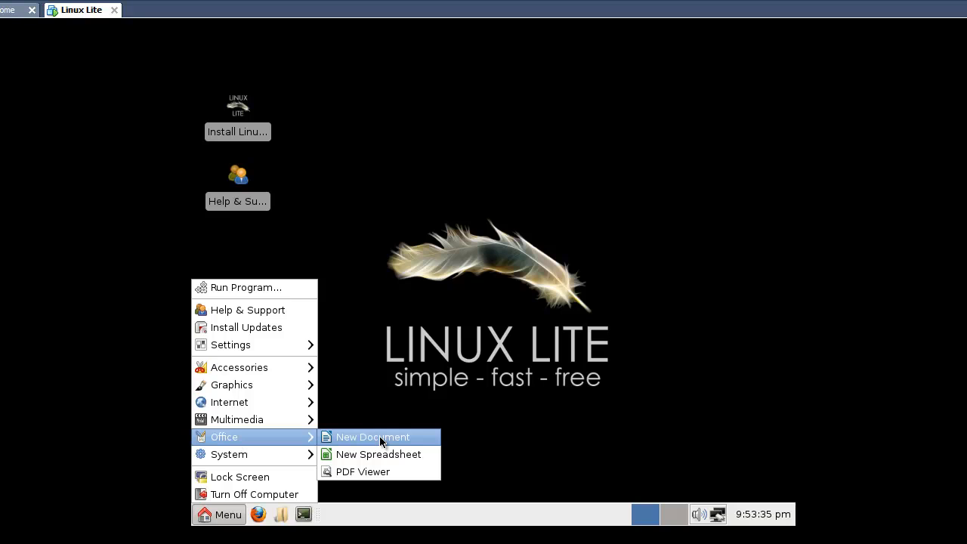
pyautogui.moveTo(301, 459)
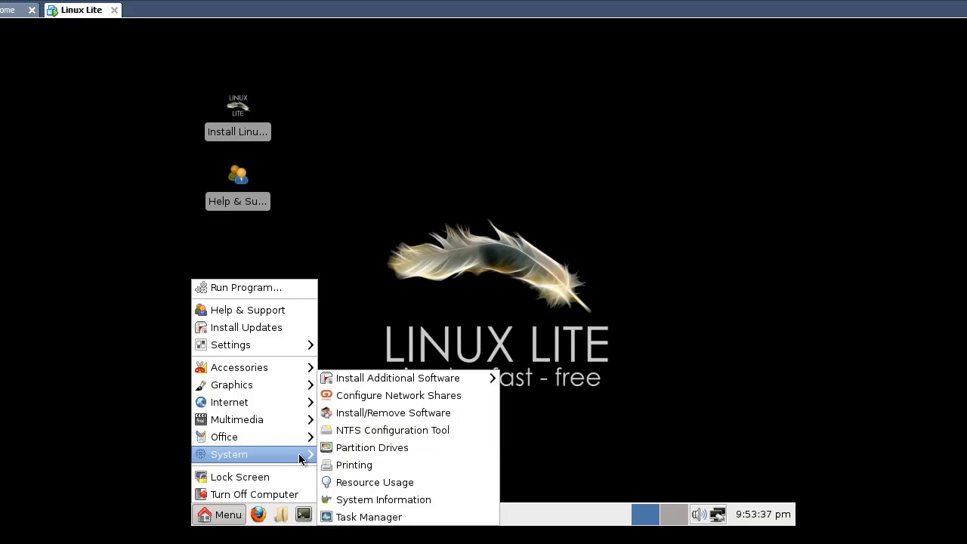
pyautogui.moveTo(496, 378)
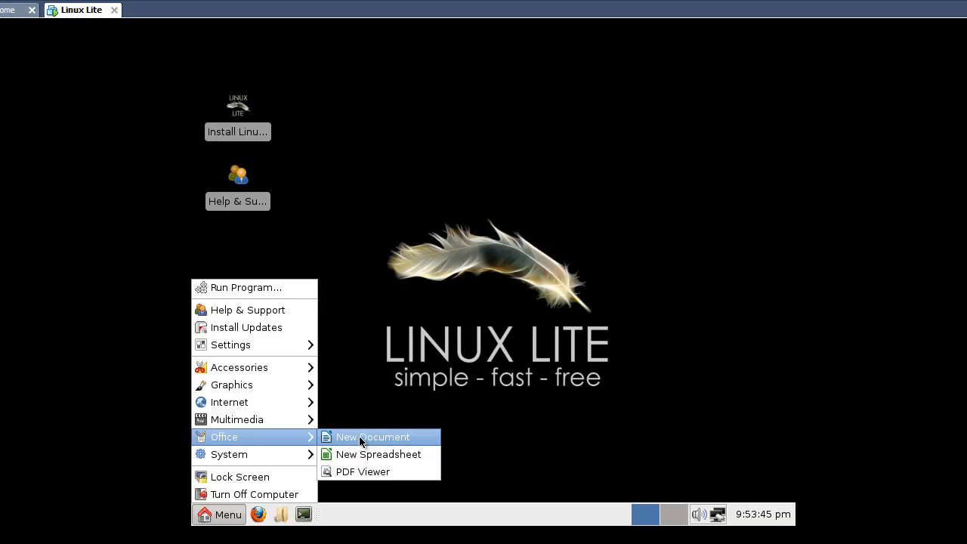
# - Look through the applications offered in the Multimedia, Internet, Graphics and Accessories categories
pyautogui.moveTo(251, 425)
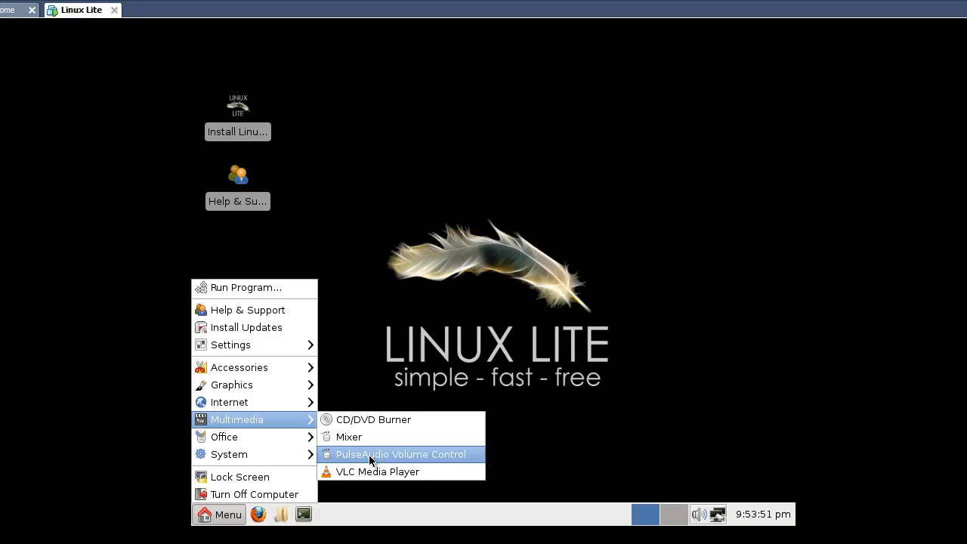
pyautogui.moveTo(306, 442)
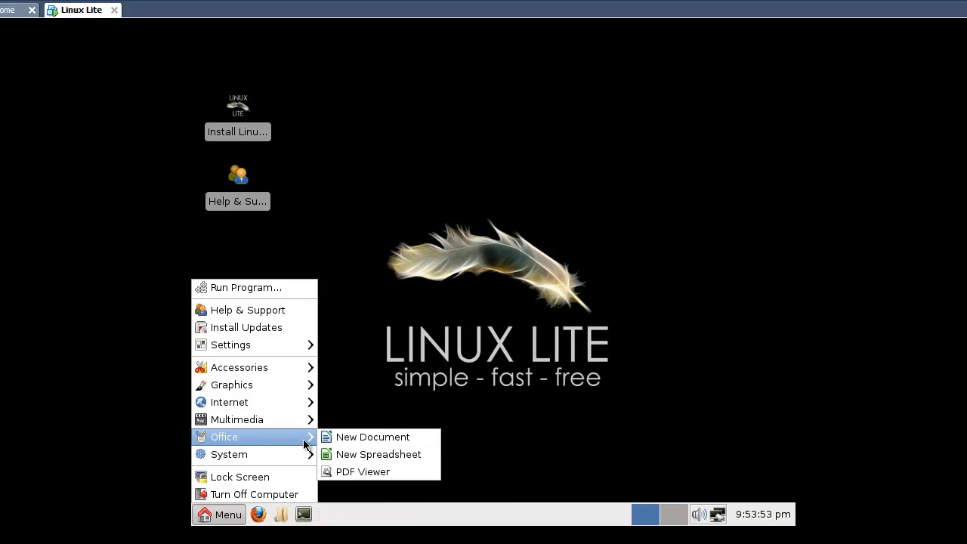
pyautogui.moveTo(281, 420)
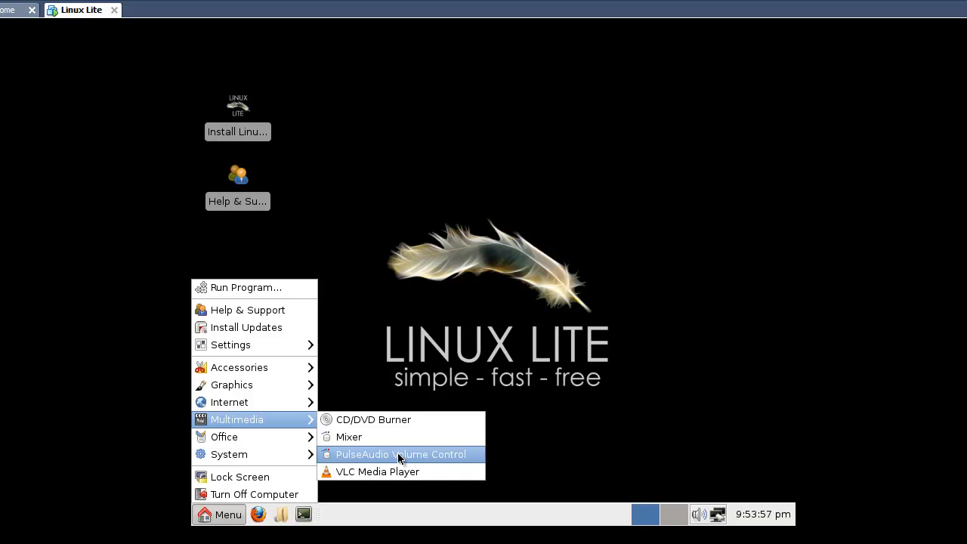
pyautogui.press('Num_Lock')
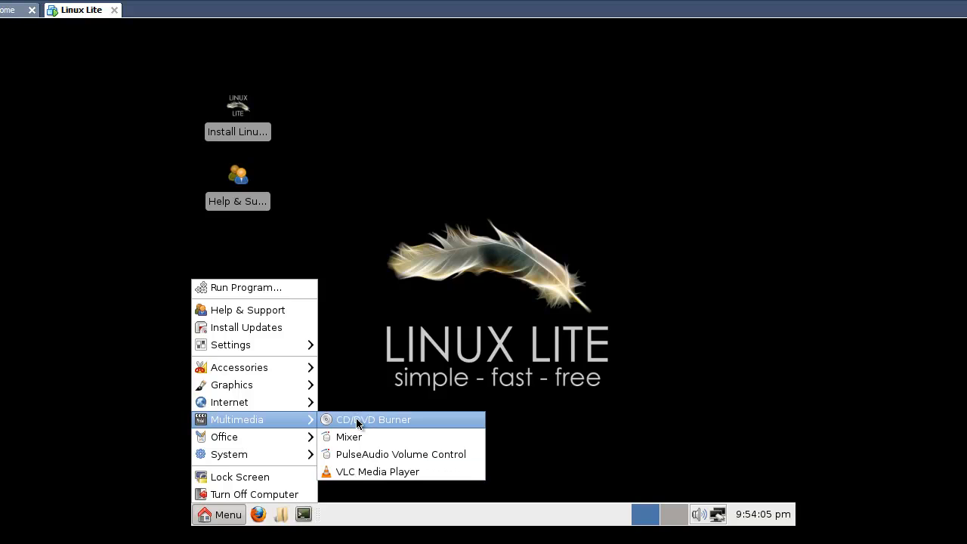
pyautogui.moveTo(303, 403)
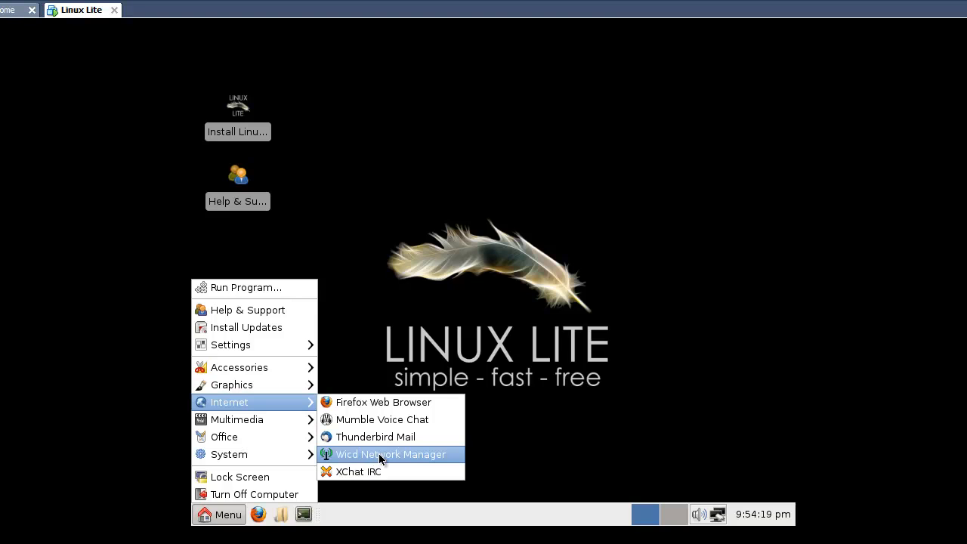
pyautogui.click(344, 475)
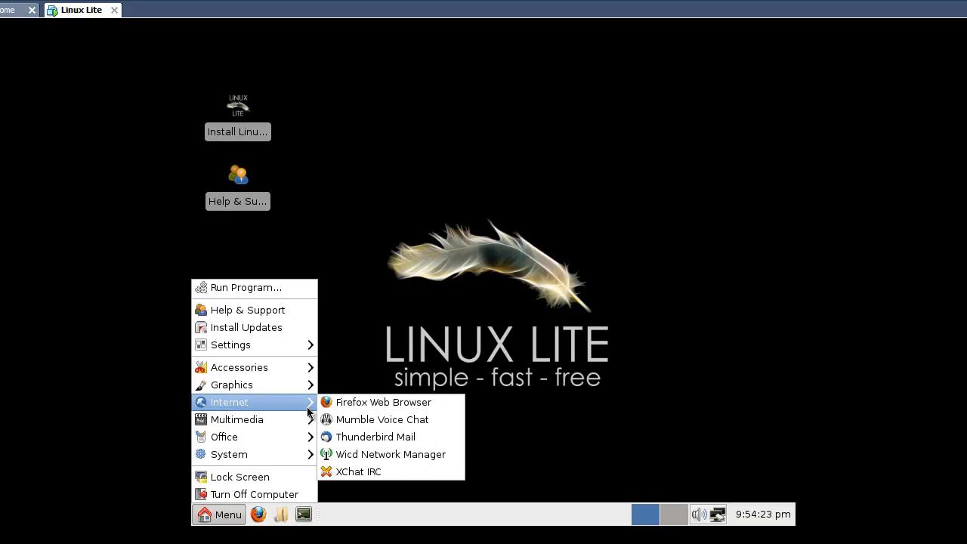
pyautogui.moveTo(303, 385)
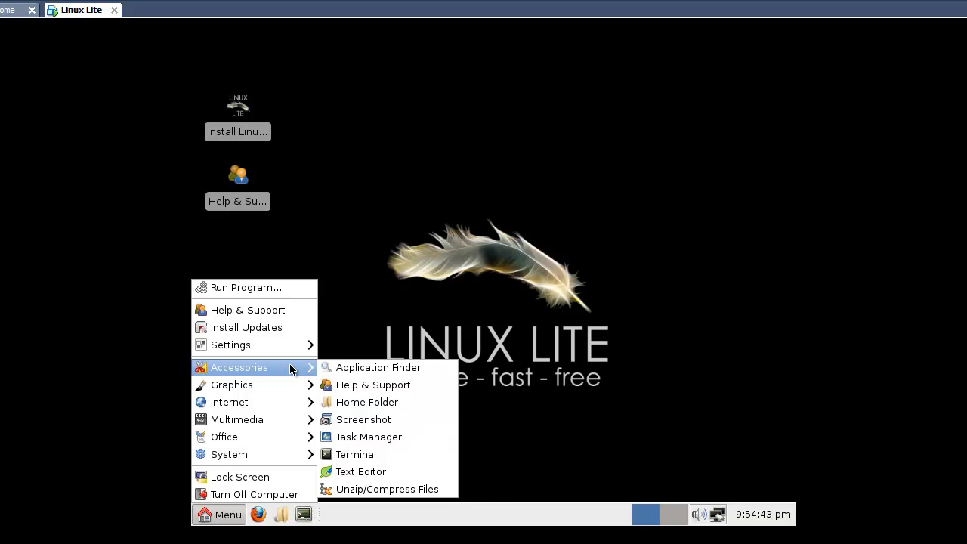
# - Open Help & Support and examine the page address, software base, desktop environment and included software on the welcome page
pyautogui.click(251, 311)
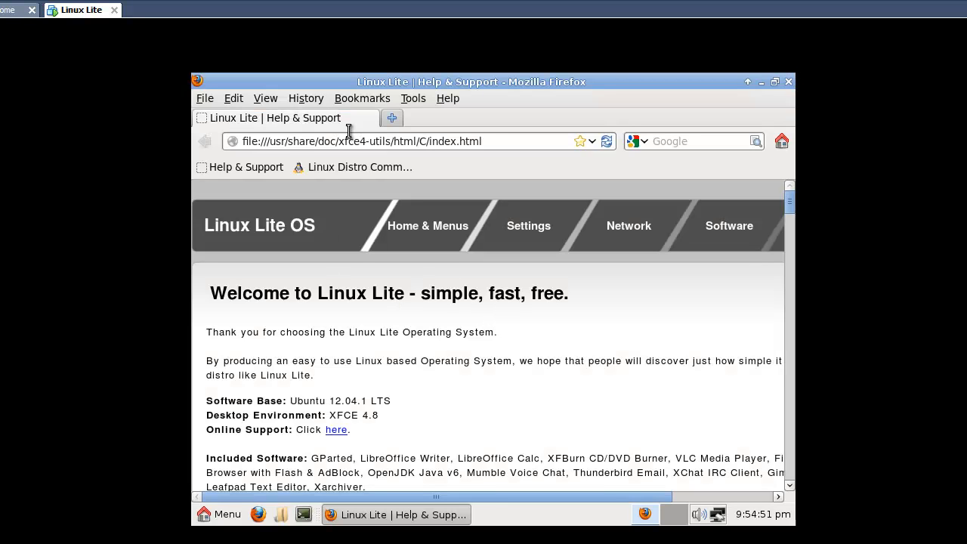
pyautogui.moveTo(485, 141); pyautogui.dragTo(244, 141)
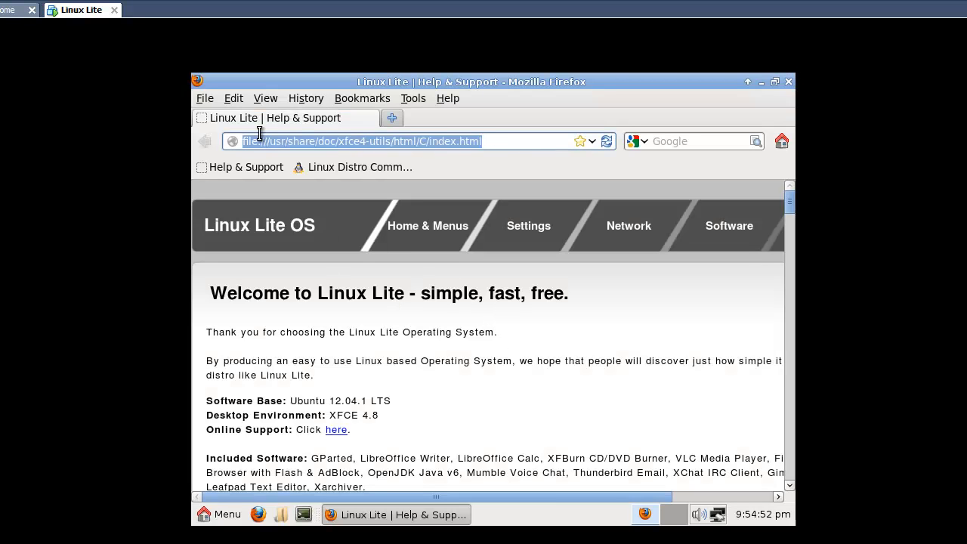
pyautogui.click(483, 339)
pyautogui.scroll(-1, 473, 346)
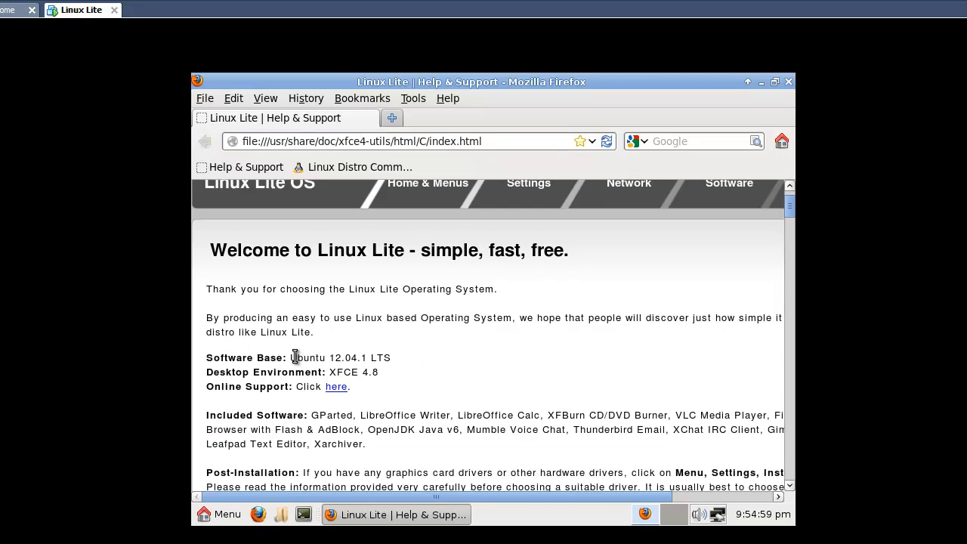
pyautogui.scroll(-1, 297, 357)
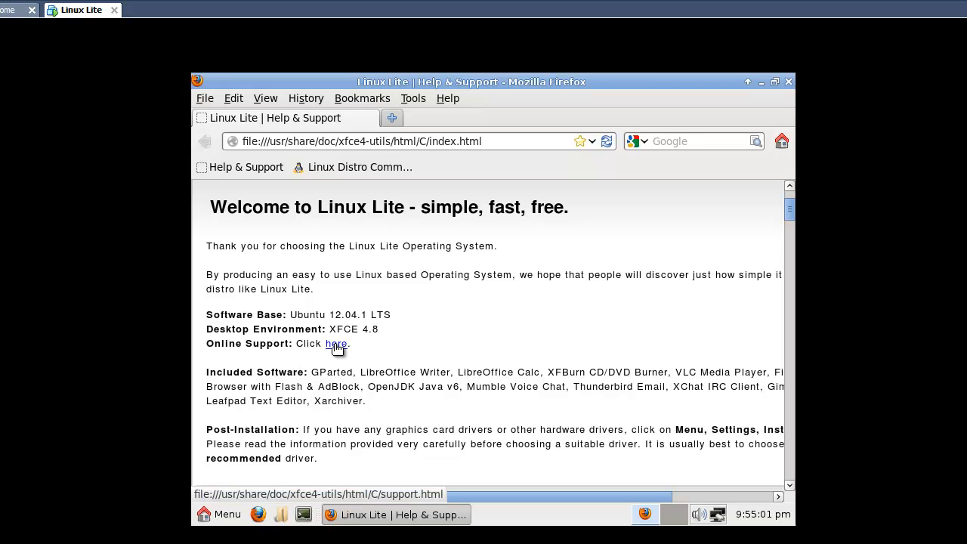
pyautogui.scroll(-1, 337, 347)
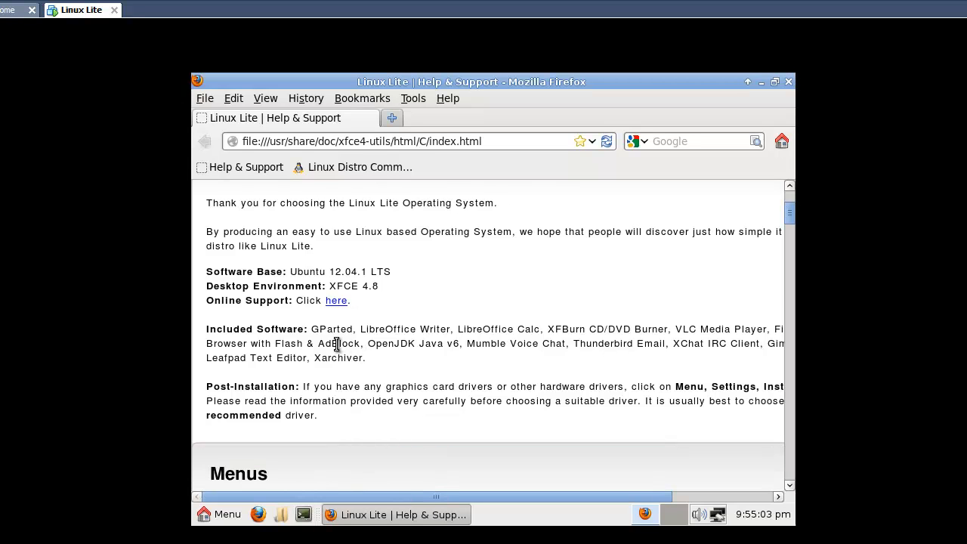
pyautogui.moveTo(312, 324); pyautogui.dragTo(557, 399)
pyautogui.click(561, 408)
# - Read the help page's Menus section, covering the System entries and the Install Additional Software descriptions
pyautogui.scroll(-6, 510, 378)
pyautogui.scroll(-1, 544, 365)
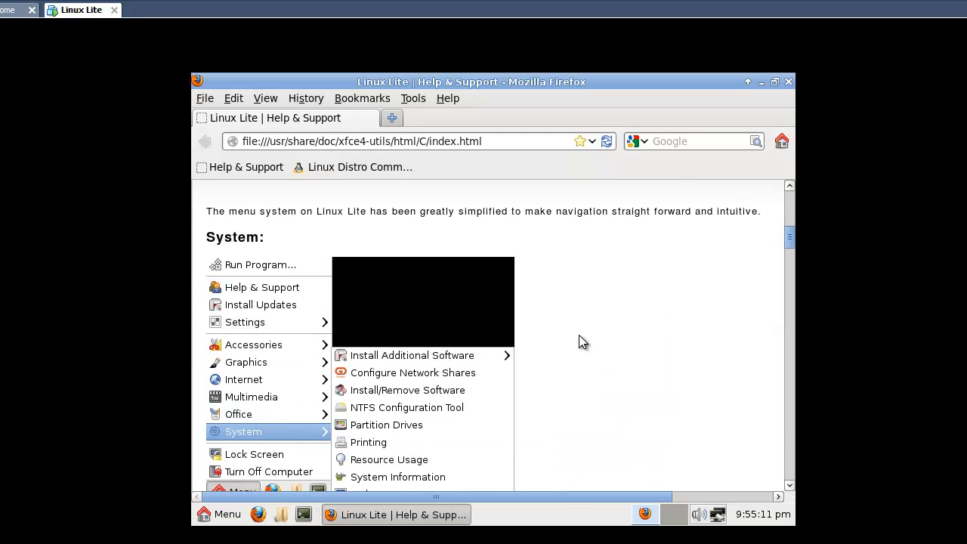
pyautogui.scroll(-5, 599, 326)
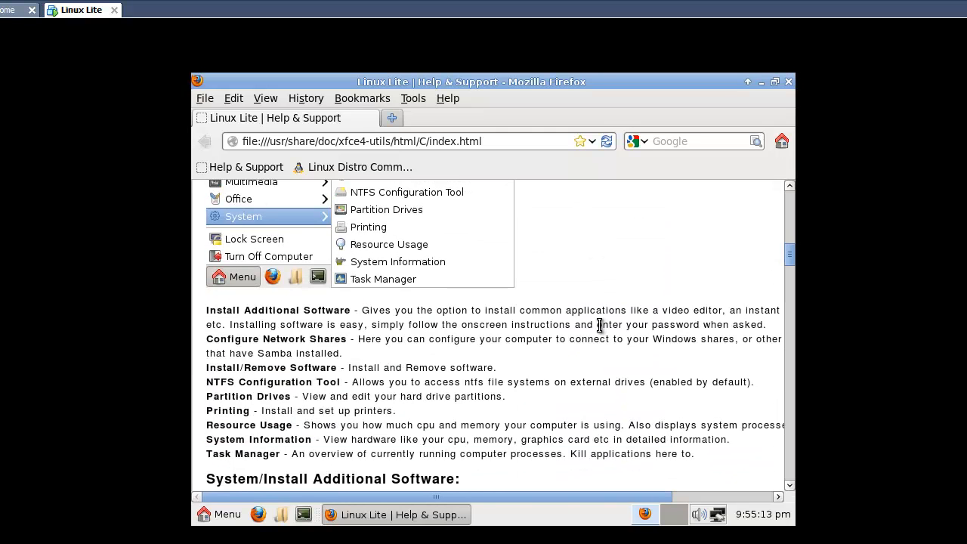
pyautogui.scroll(-2, 599, 326)
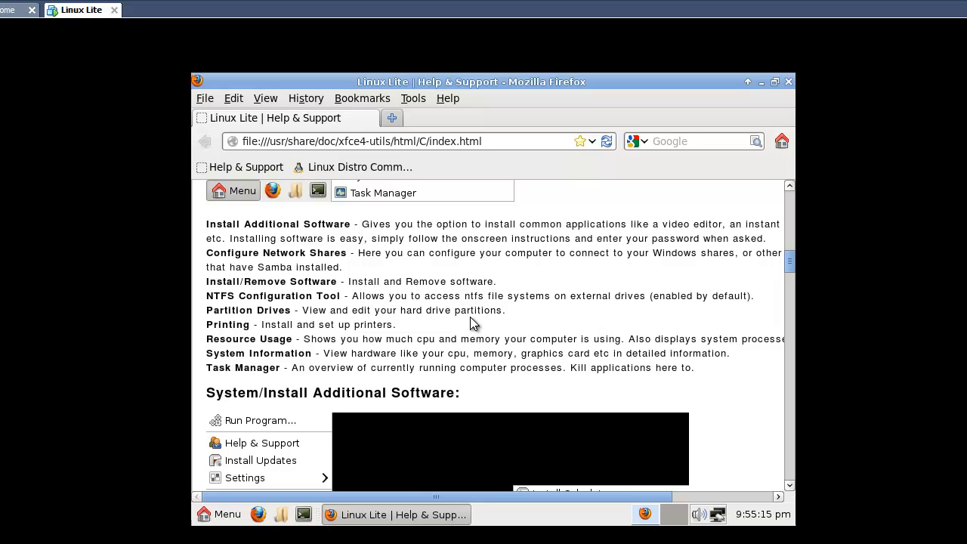
pyautogui.moveTo(301, 362); pyautogui.dragTo(641, 362)
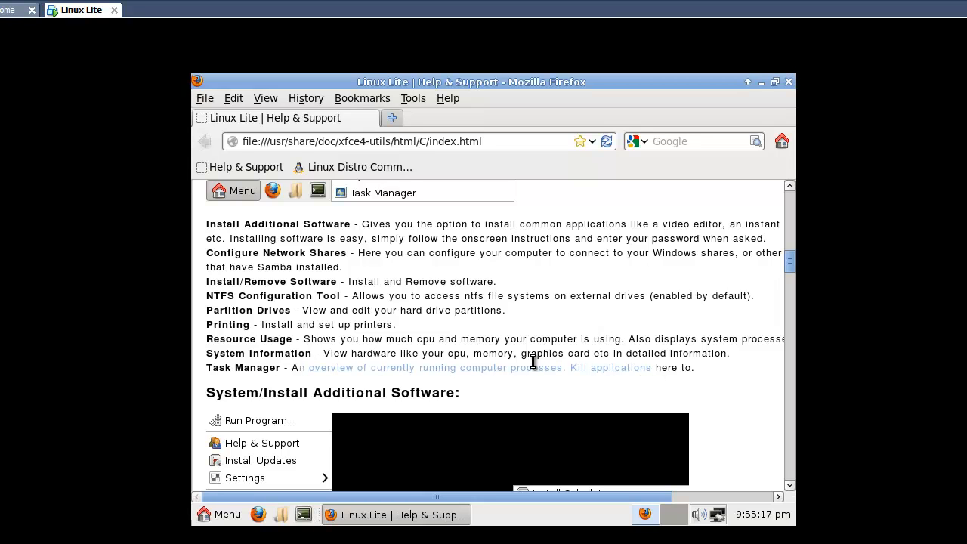
pyautogui.click(458, 327)
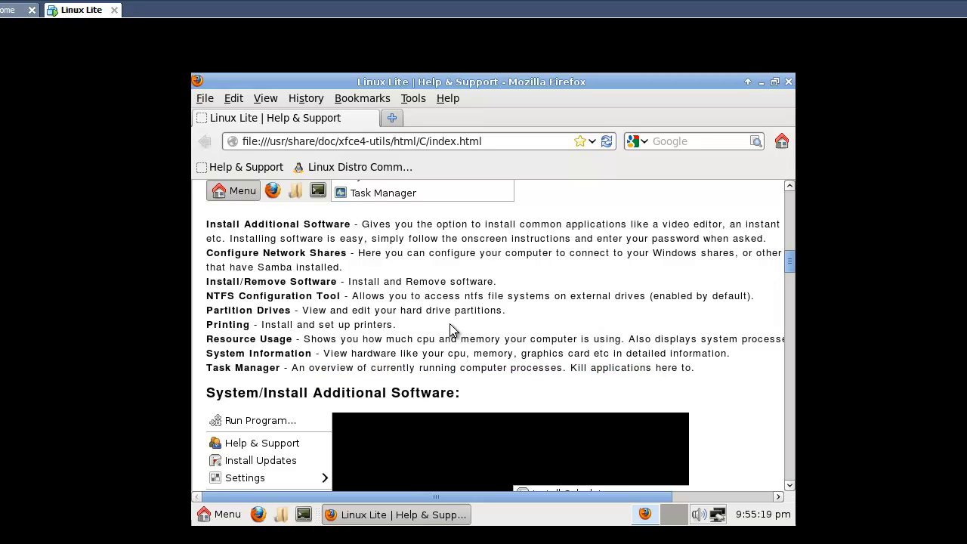
pyautogui.scroll(-9, 454, 321)
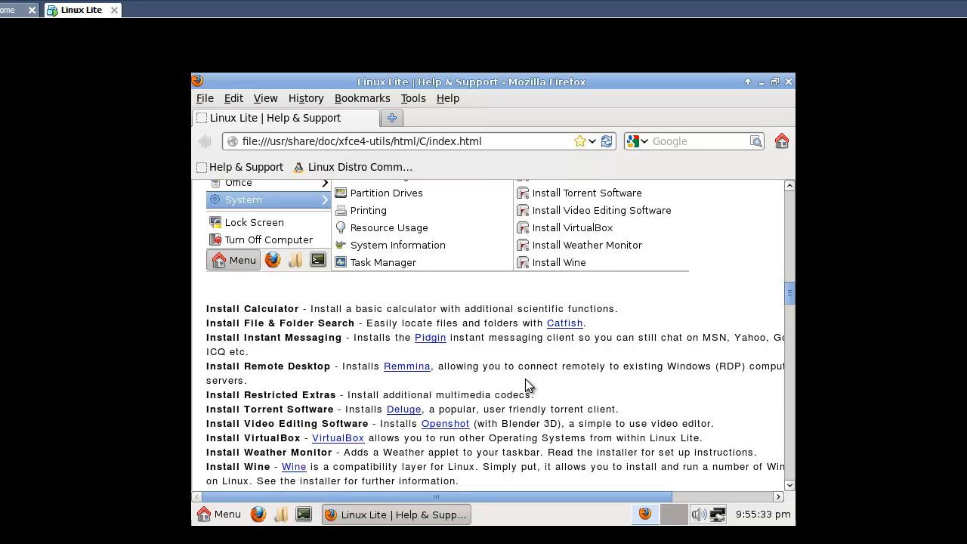
pyautogui.scroll(-1, 526, 380)
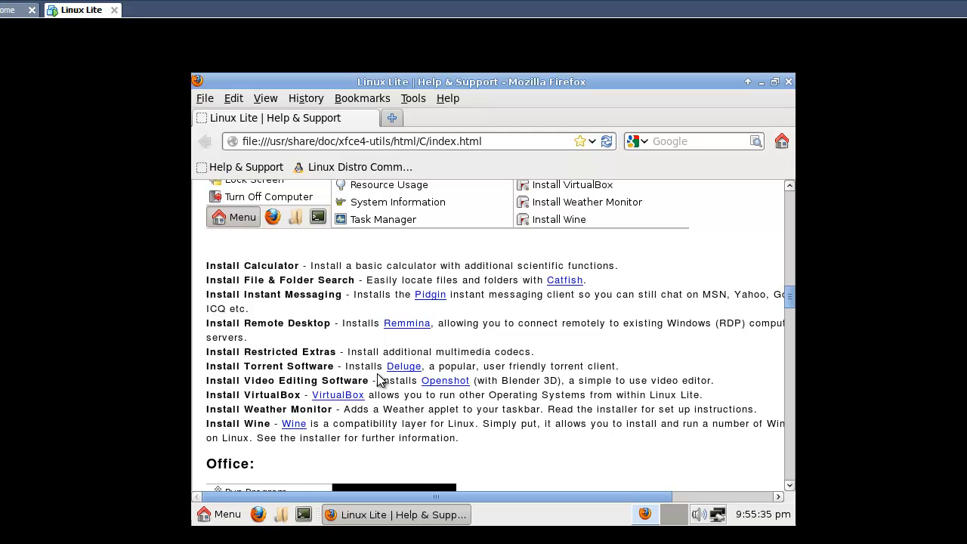